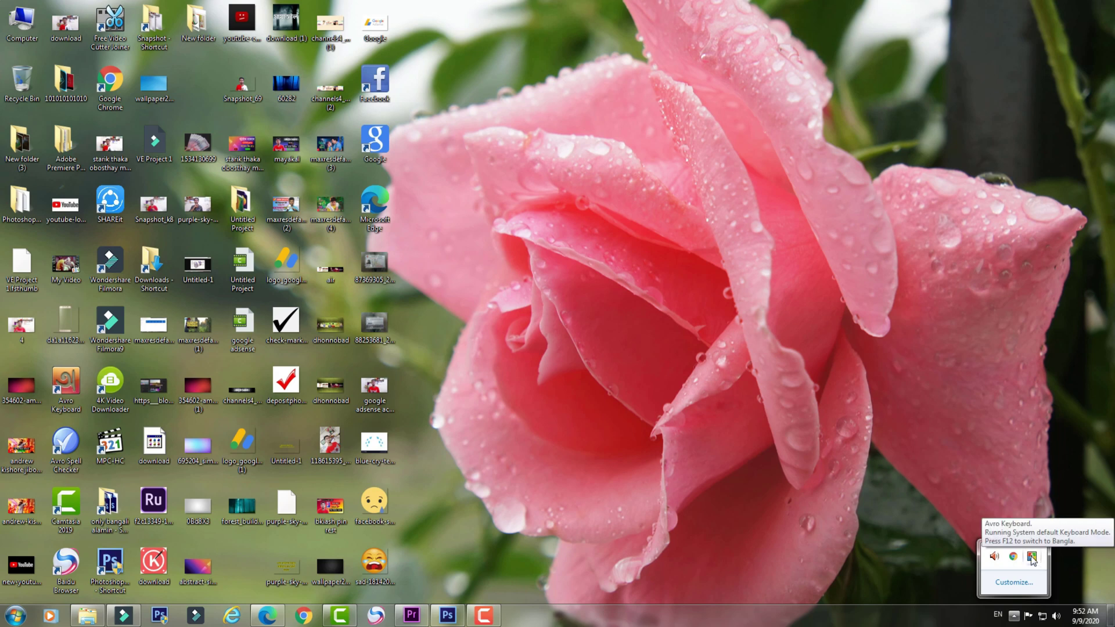
Step: Look through the open Photoshop, Premiere Pro, Camtasia and Filmora projects and minimize their windows to return to the desktop
click(458, 616)
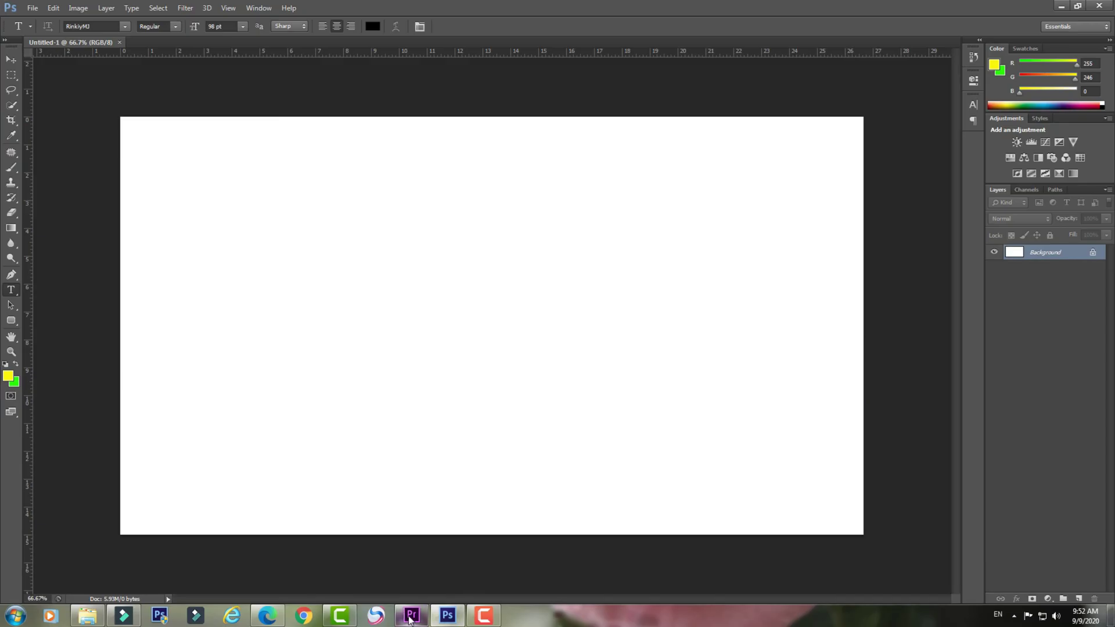
click(410, 616)
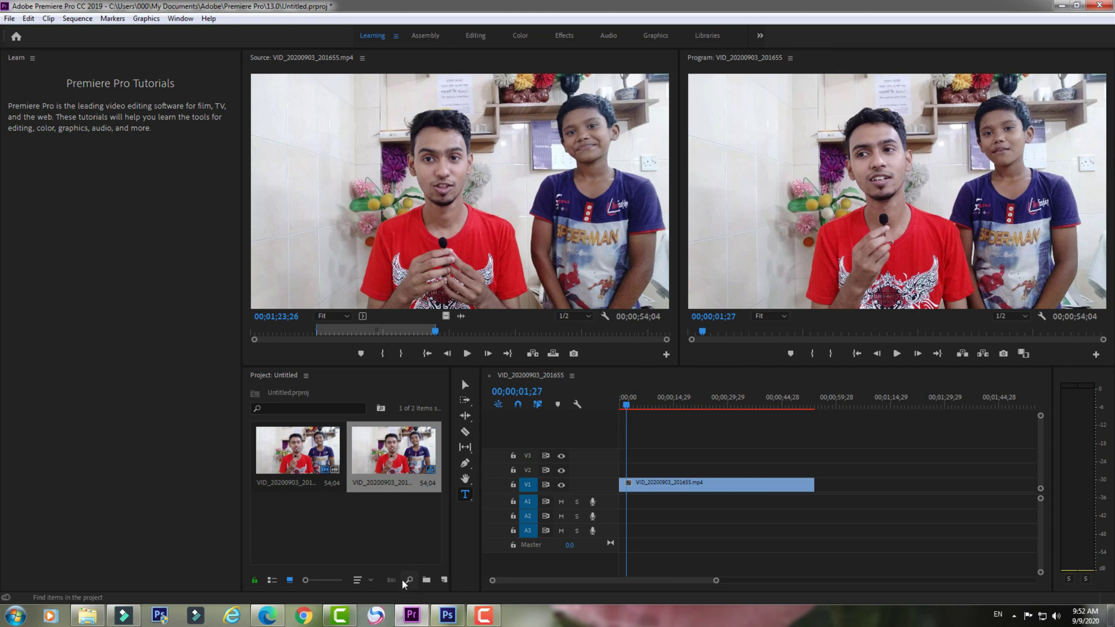
click(342, 617)
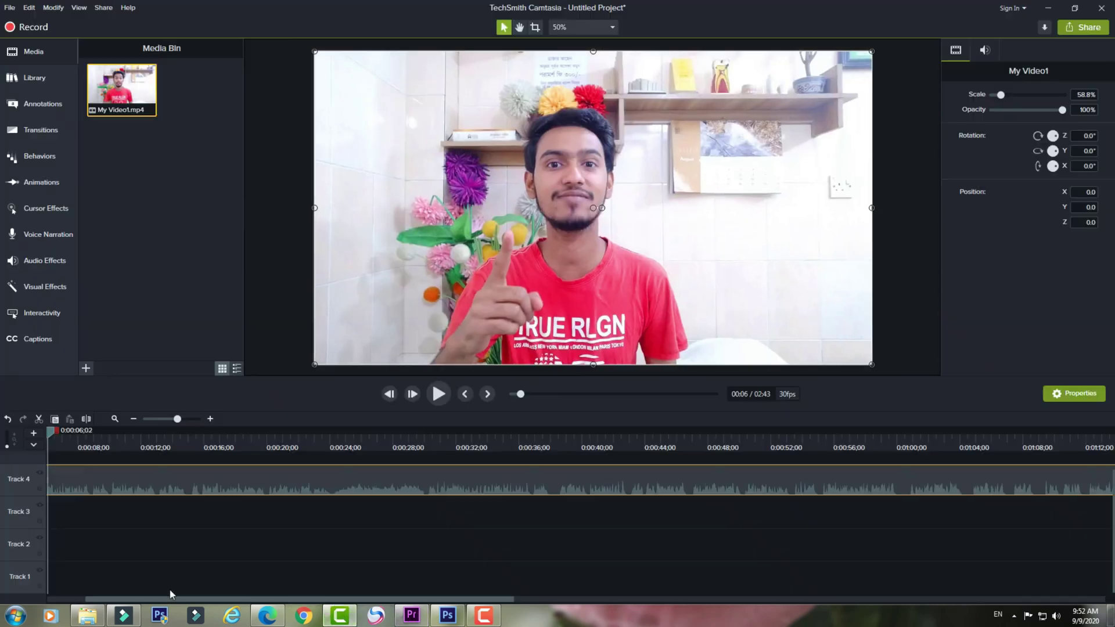
click(124, 615)
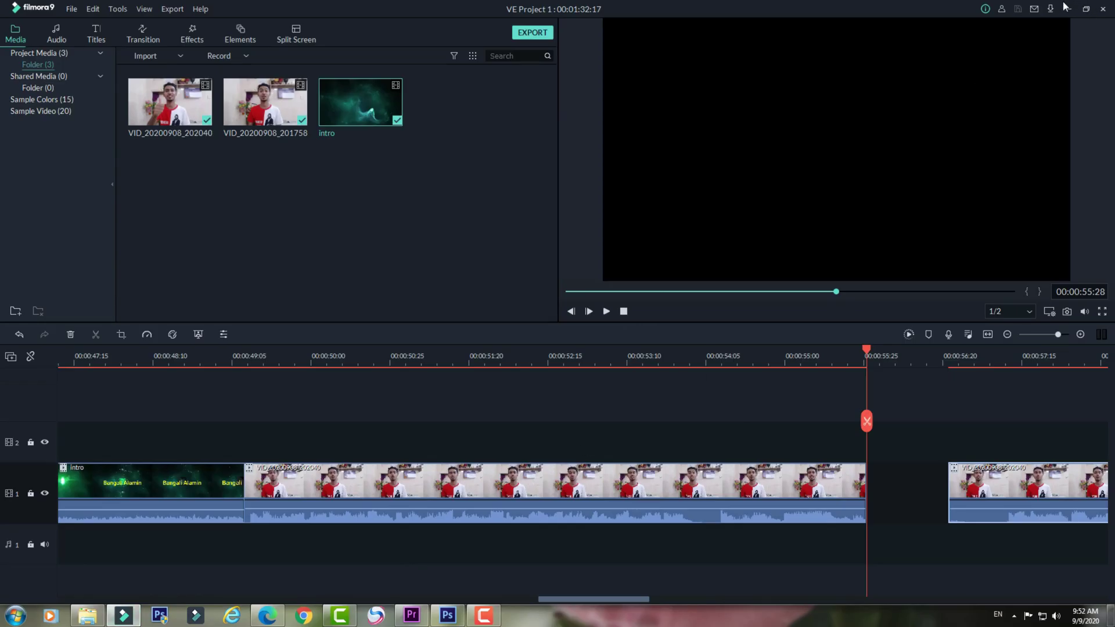
click(1067, 11)
click(1067, 6)
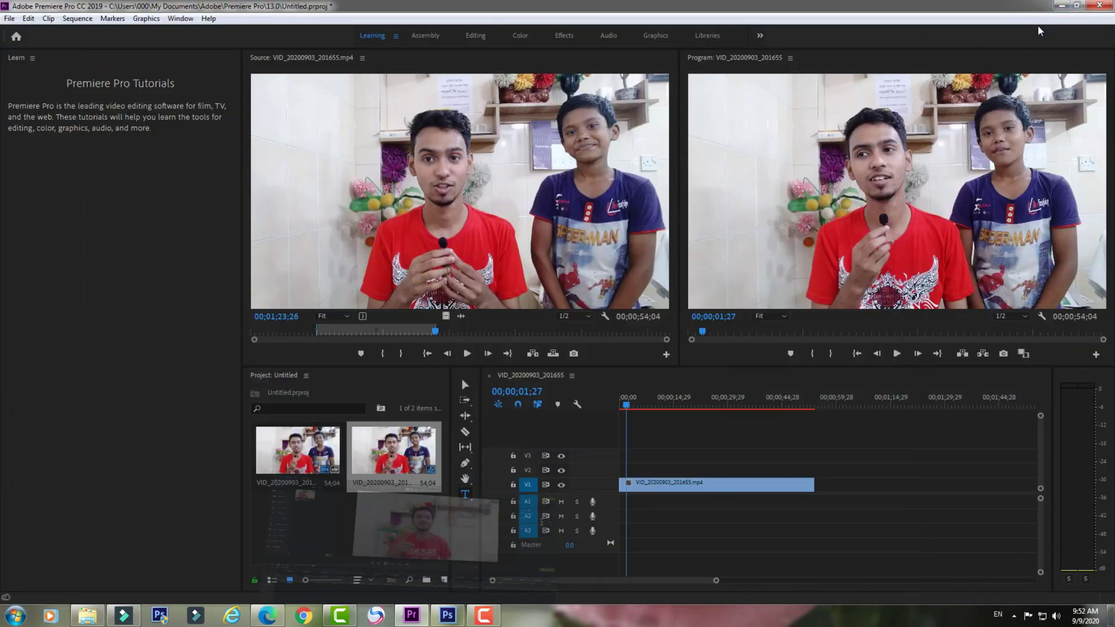
click(1068, 6)
click(1067, 6)
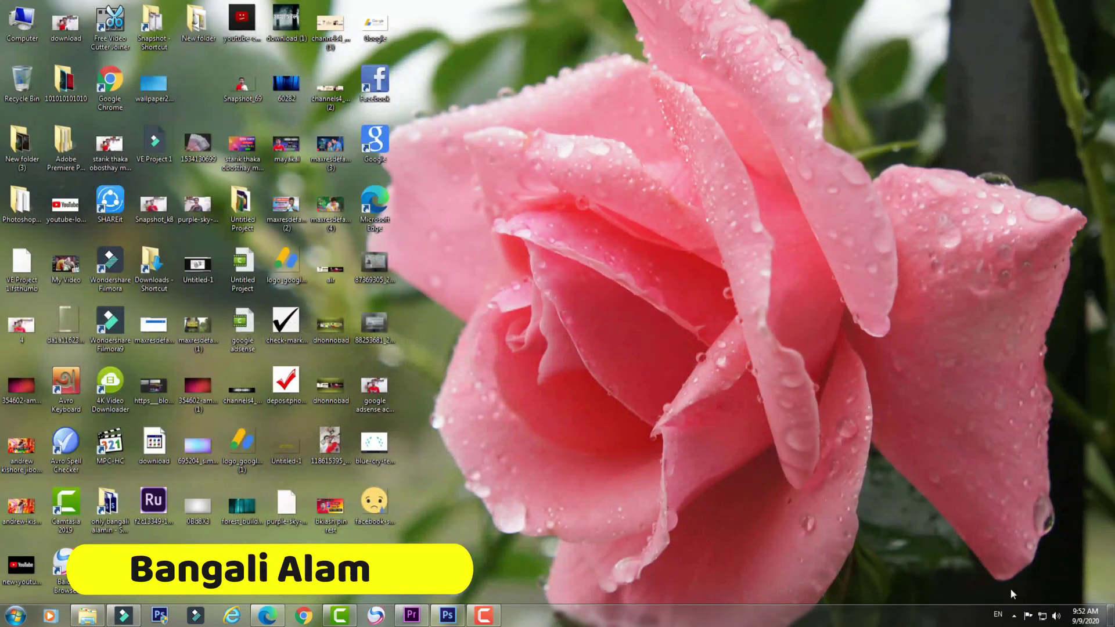
Step: Set Avro Keyboard to output as ANSI and accept using ANSI anyway
click(1014, 617)
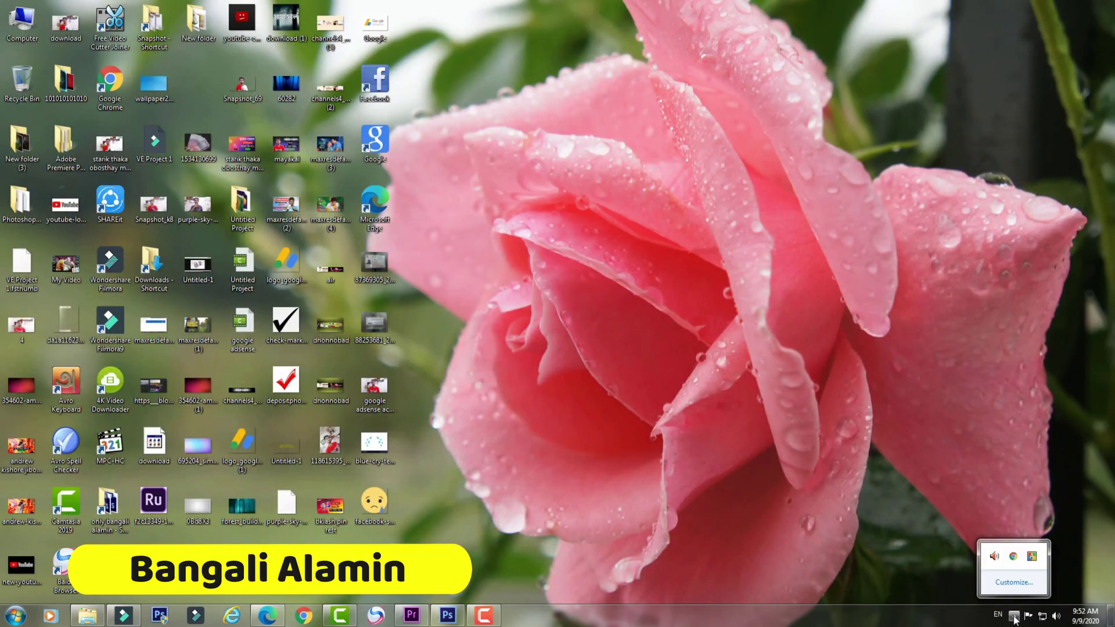
right_click(1034, 562)
mouse_move(1022, 487)
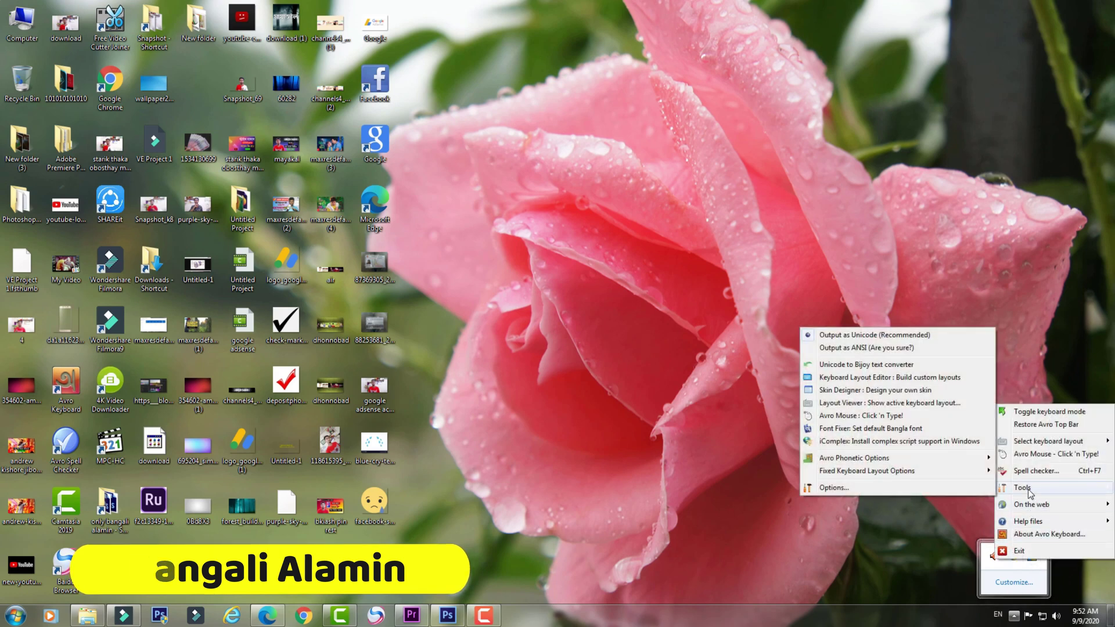
click(841, 349)
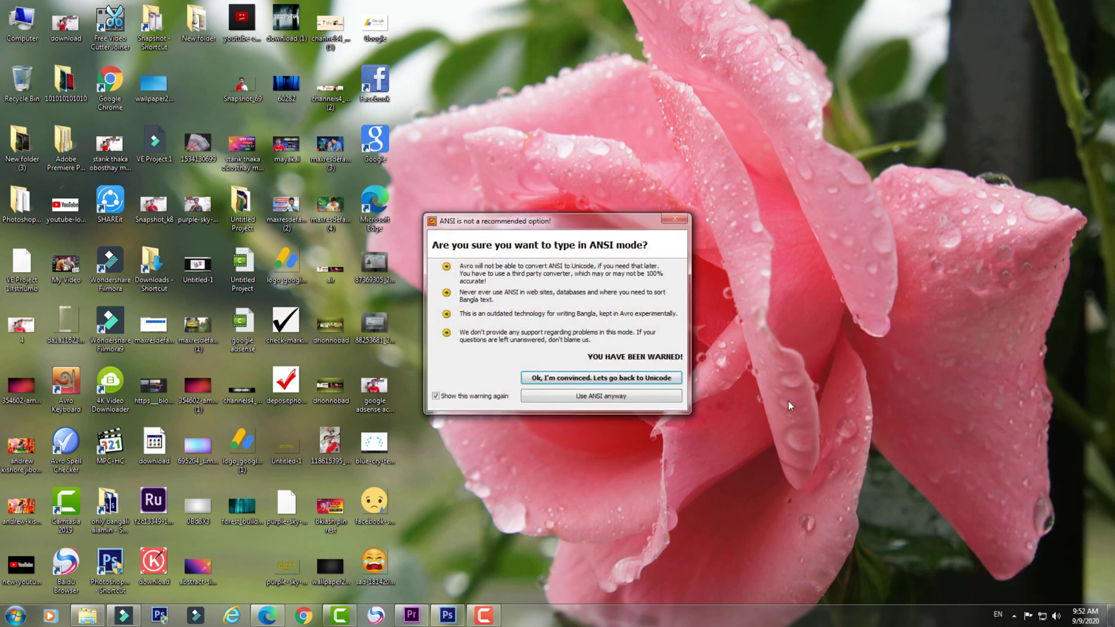
click(601, 396)
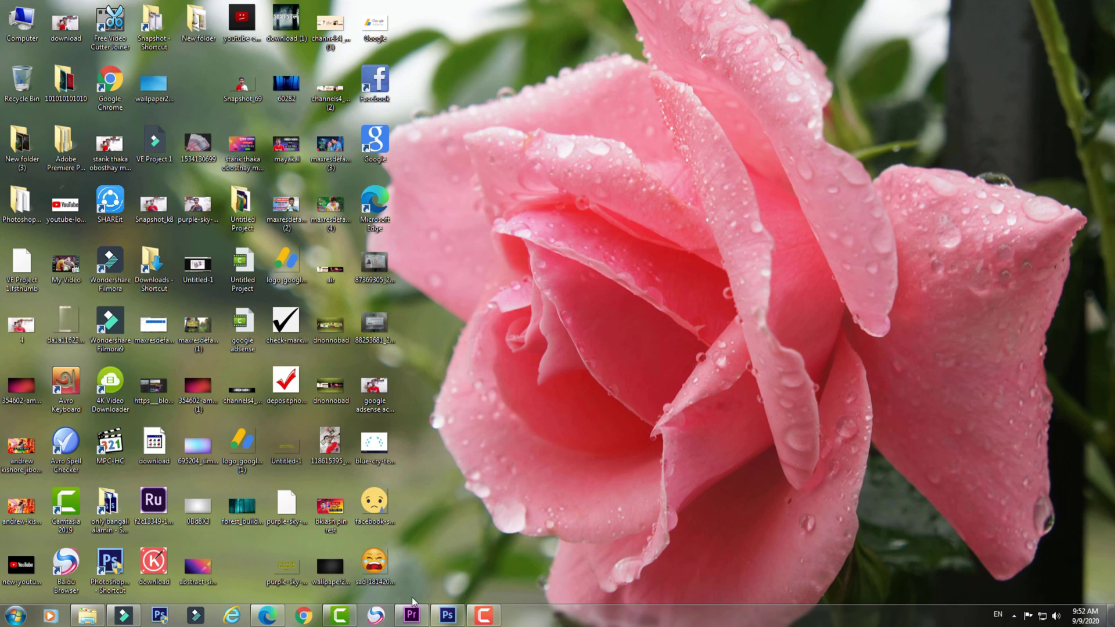
Step: In Filmora, add the Lower Third 20 title to track 2 at the playhead and close the gap between the clips below it
click(123, 616)
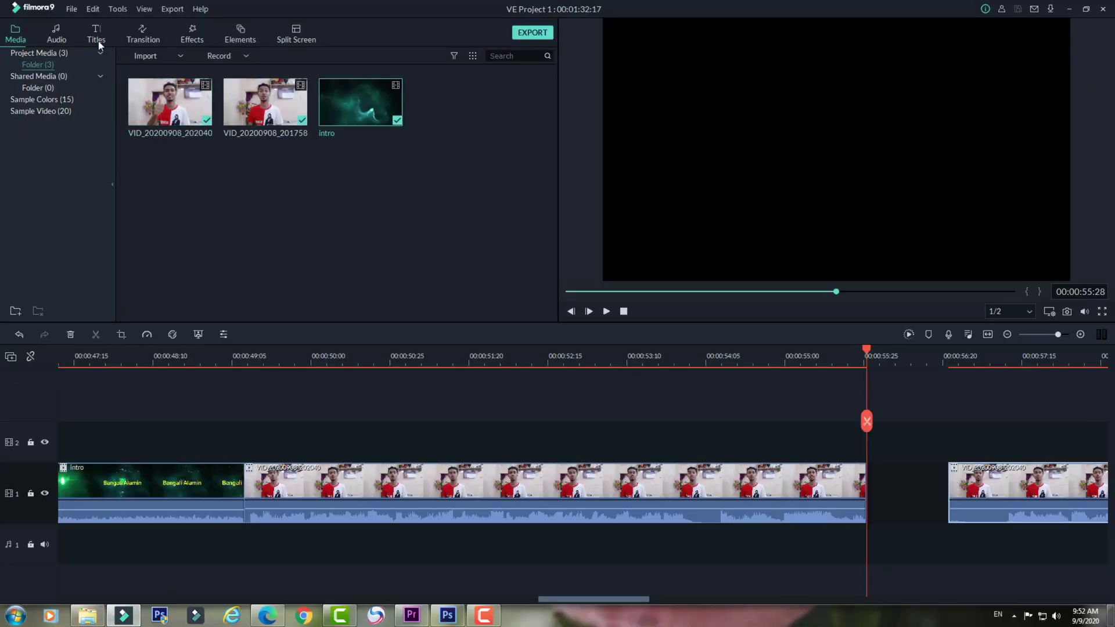
key(alt+3)
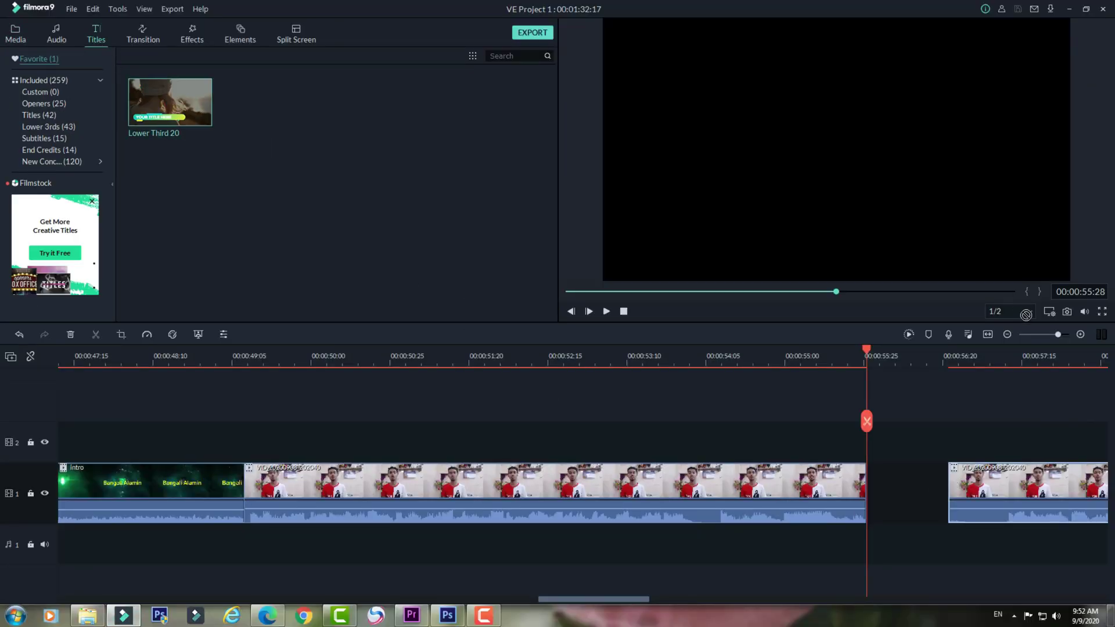
drag(170, 102, 889, 464)
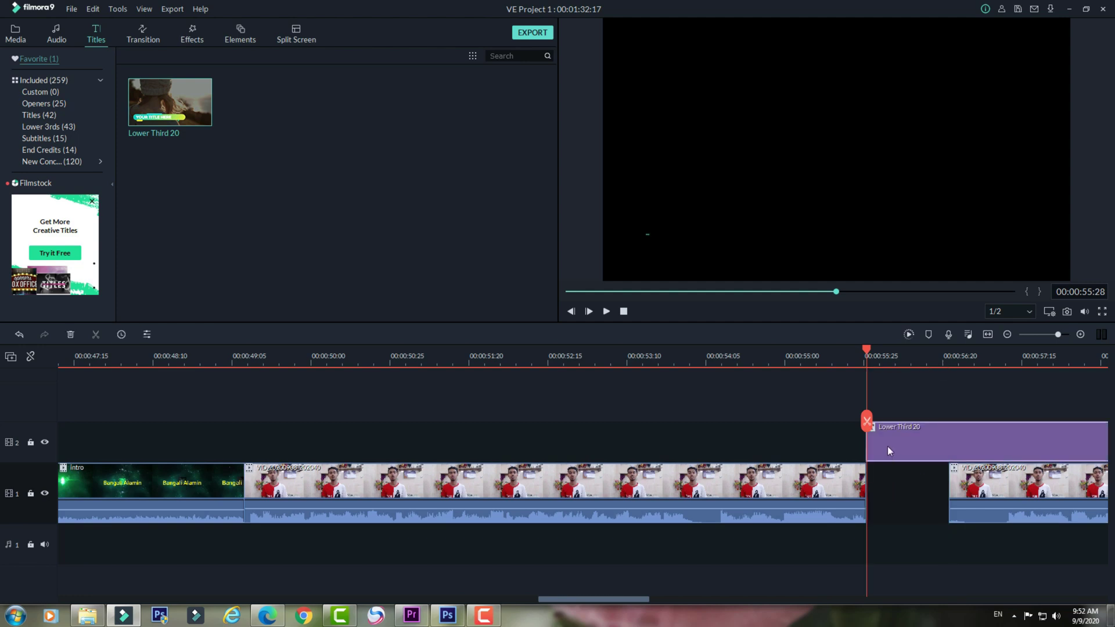
double_click(887, 445)
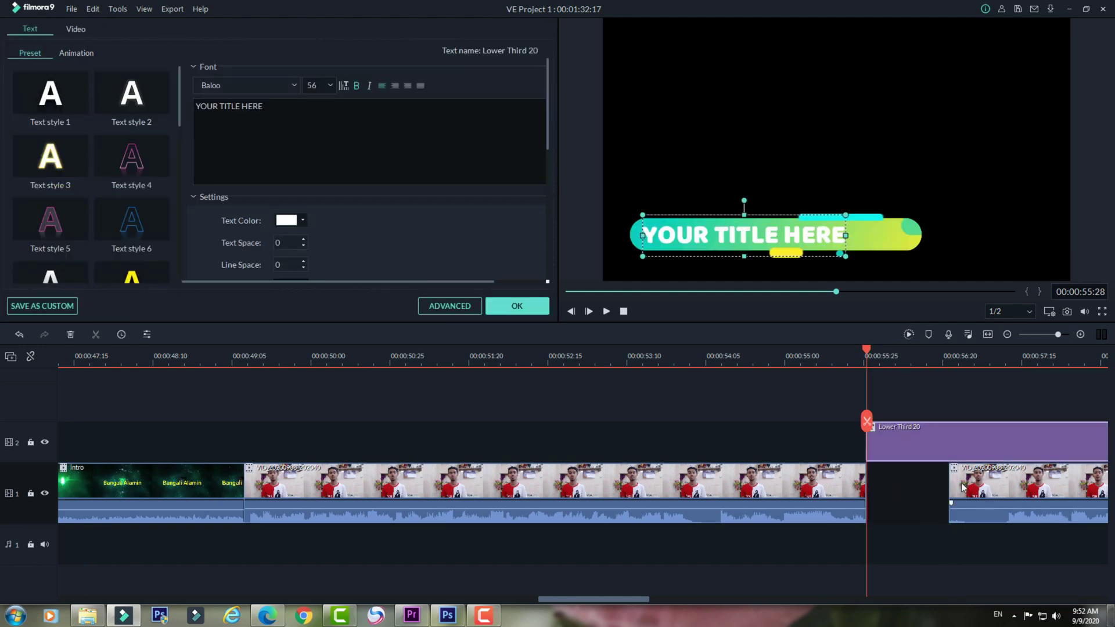
drag(962, 487, 880, 493)
Step: Clear the placeholder text of the Lower Third 20 title
click(904, 428)
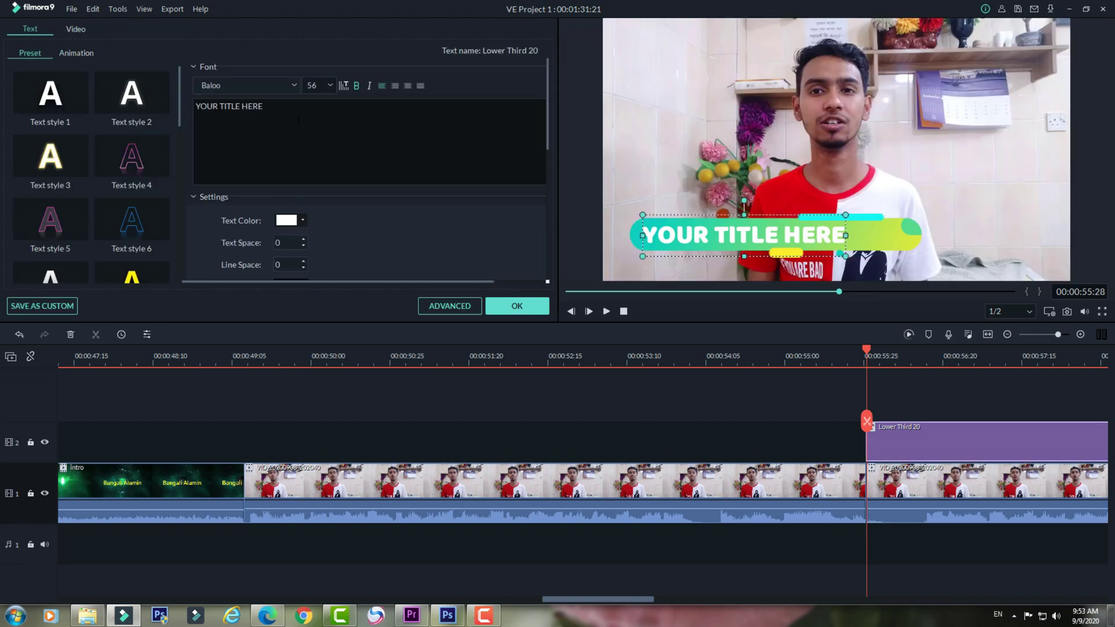
key(BackSpace)
key(BackSpace)
key(BackSpace)
key(BackSpace)
key(BackSpace)
key(BackSpace)
key(BackSpace)
key(BackSpace)
key(BackSpace)
key(BackSpace)
key(BackSpace)
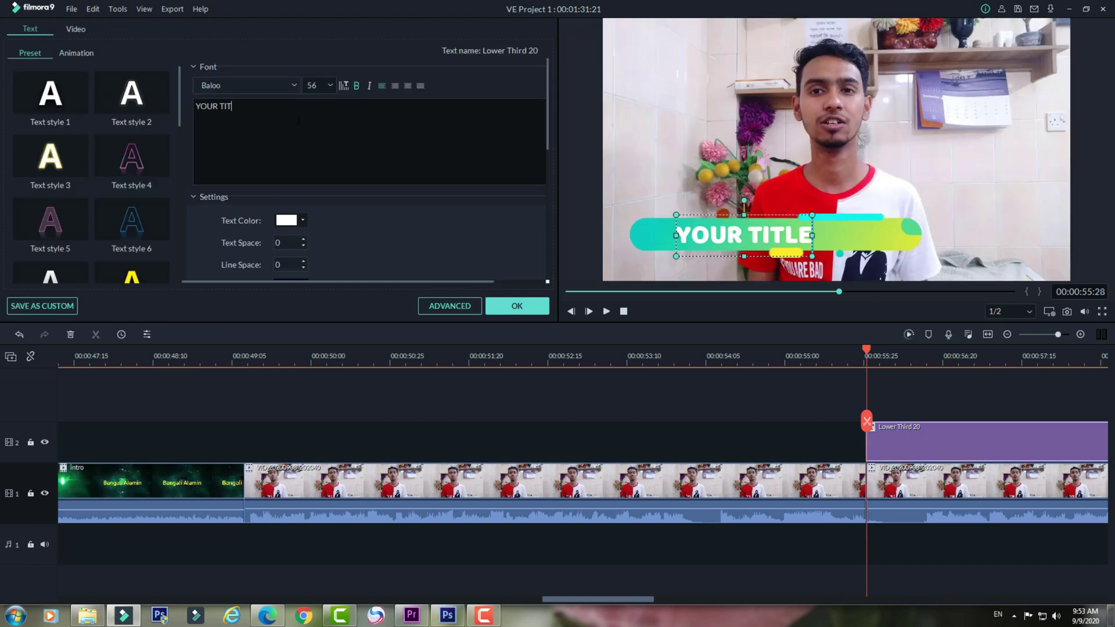
key(BackSpace)
key(BackSpace)
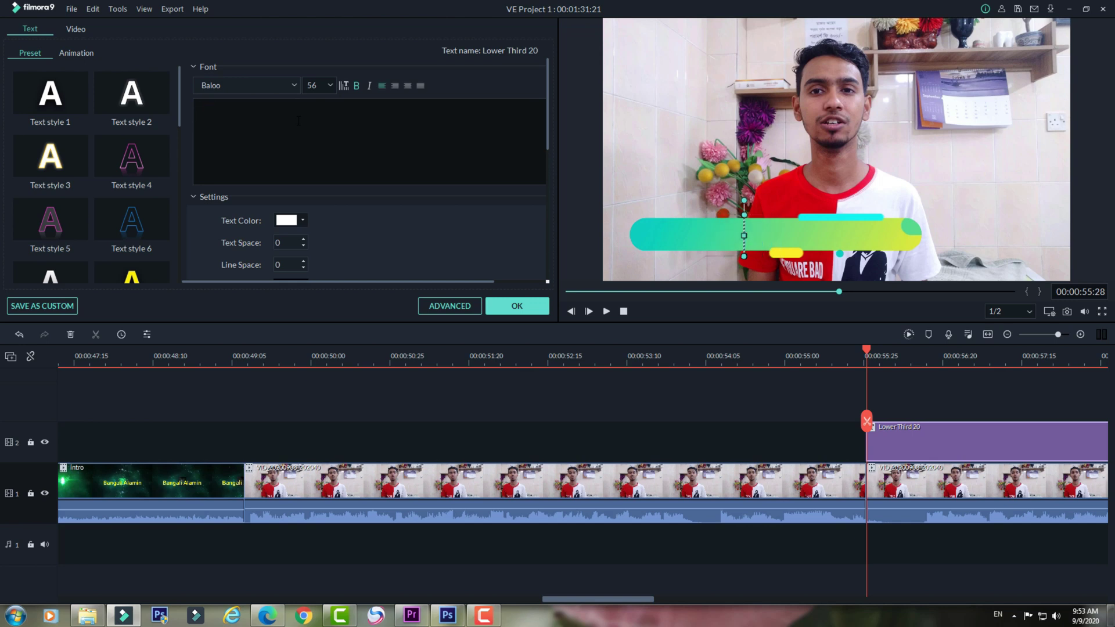
Step: Set the title's font to Siyam Rupali ANSI
click(294, 85)
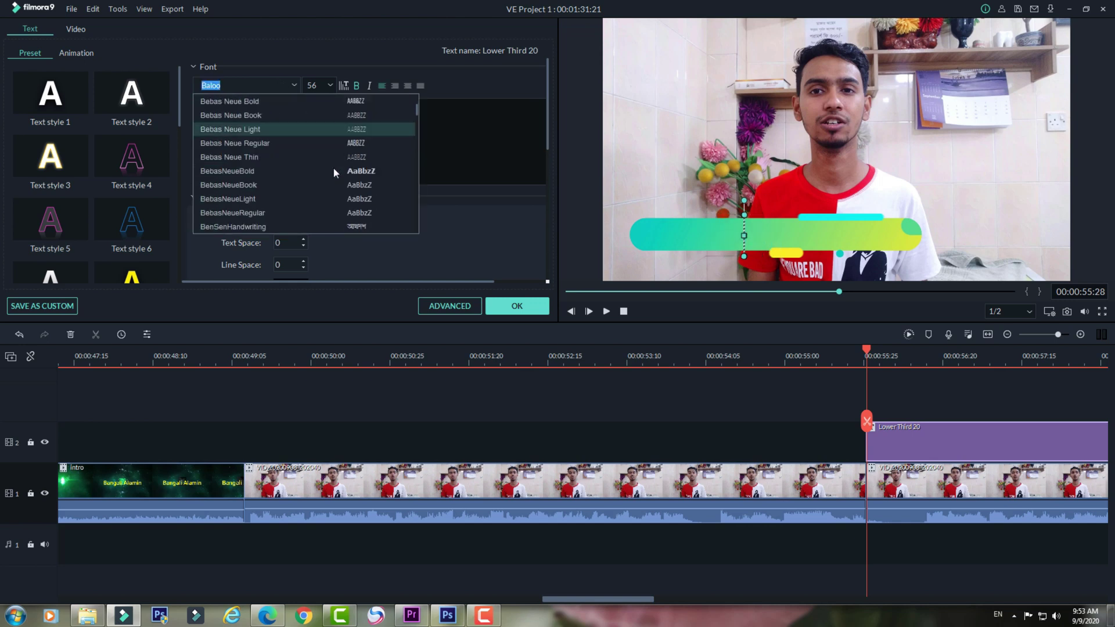
scroll(333, 167, down, 10)
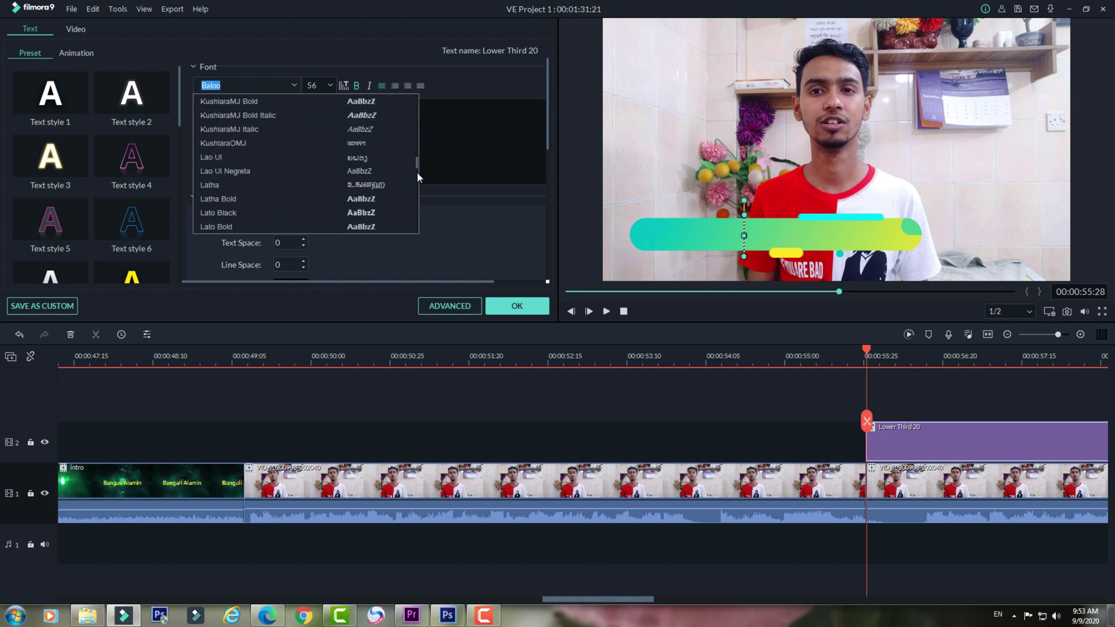
scroll(414, 187, down, 15)
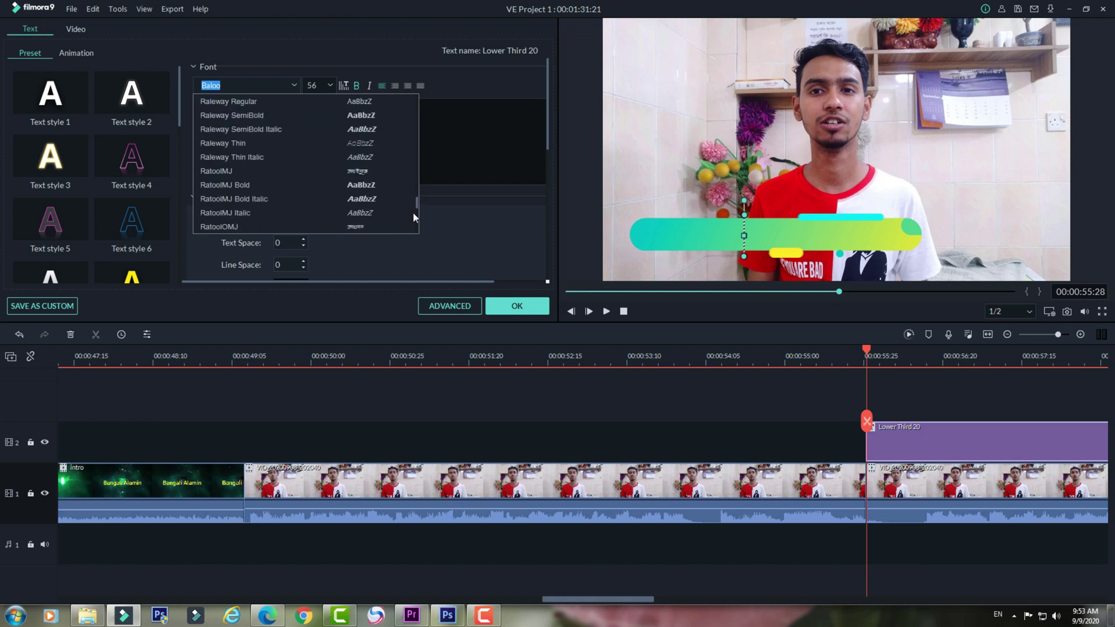
scroll(413, 214, down, 10)
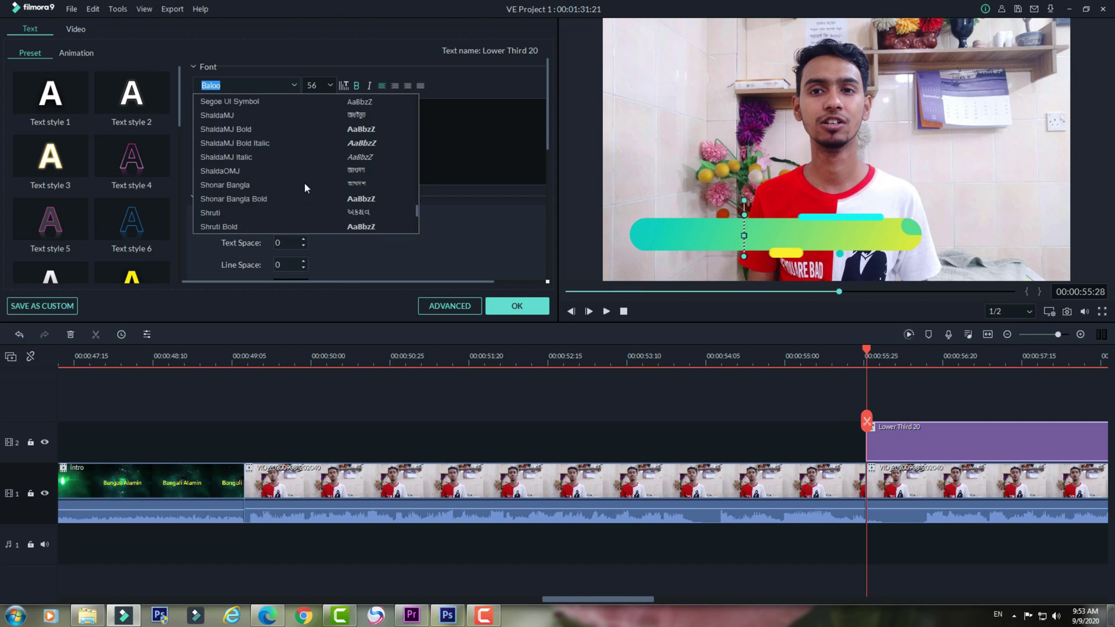
scroll(304, 182, up, 5)
scroll(304, 183, down, 10)
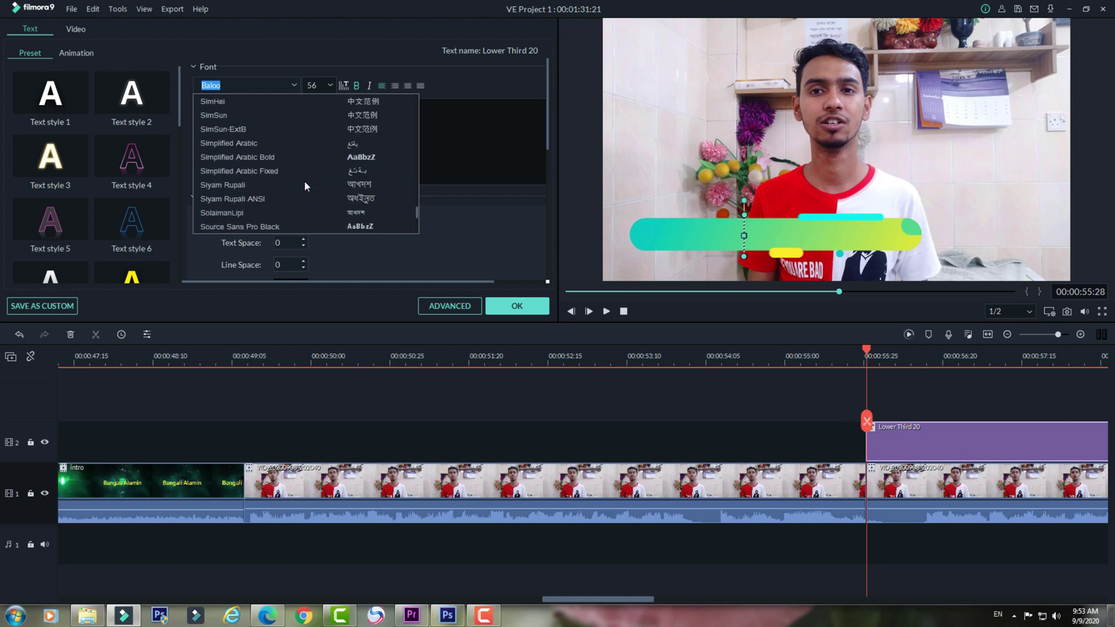
scroll(304, 180, down, 3)
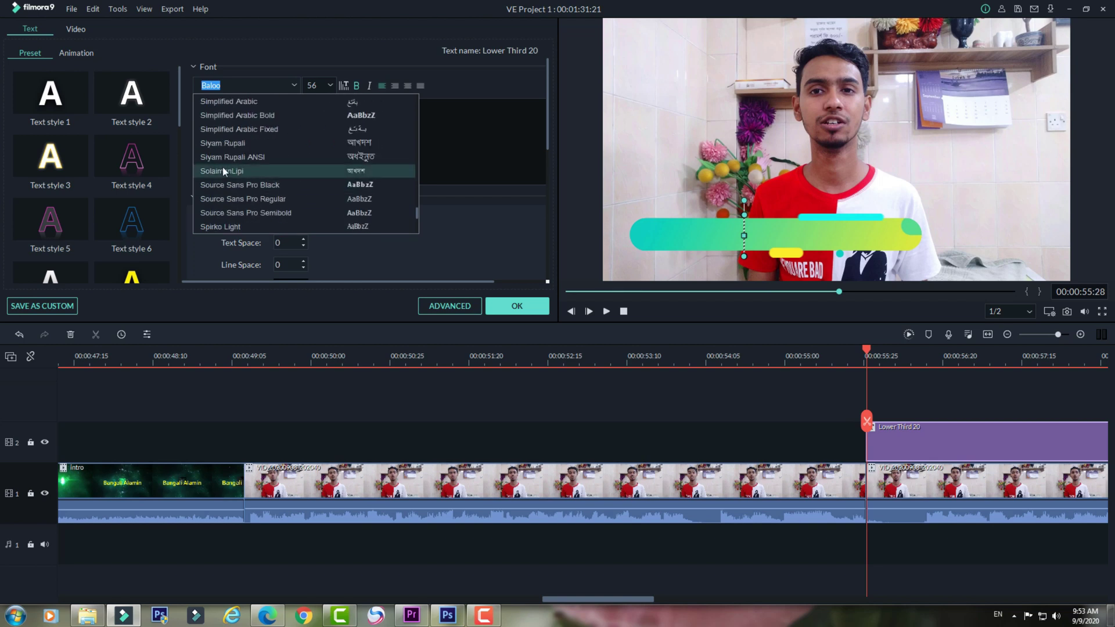
click(255, 159)
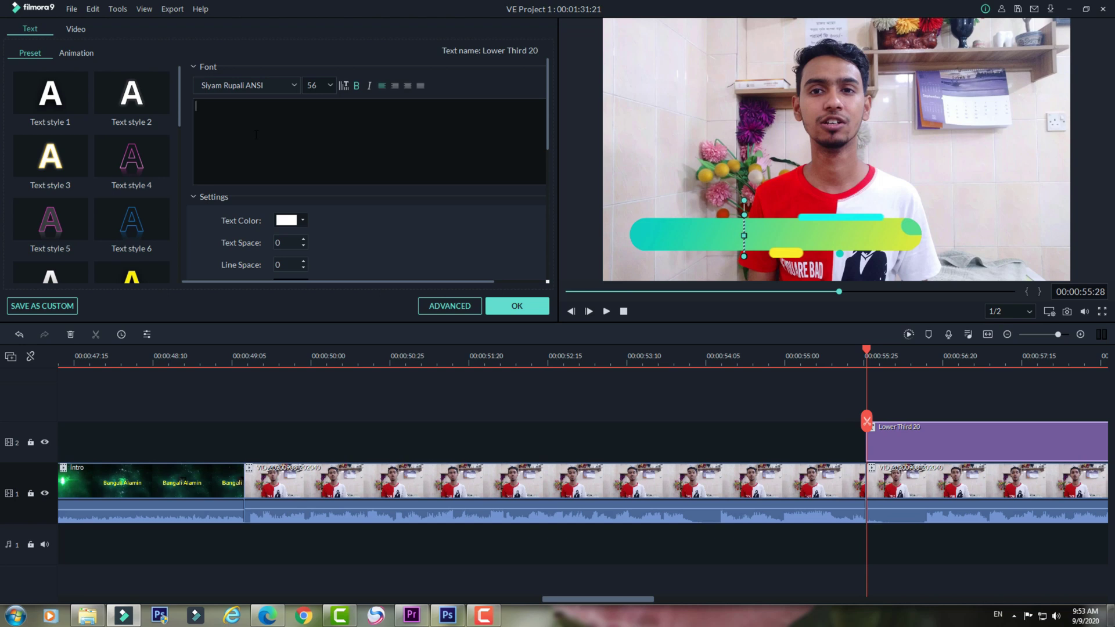
Step: Try the presenter's name in Bangla as the title text and erase it again
text(banga)
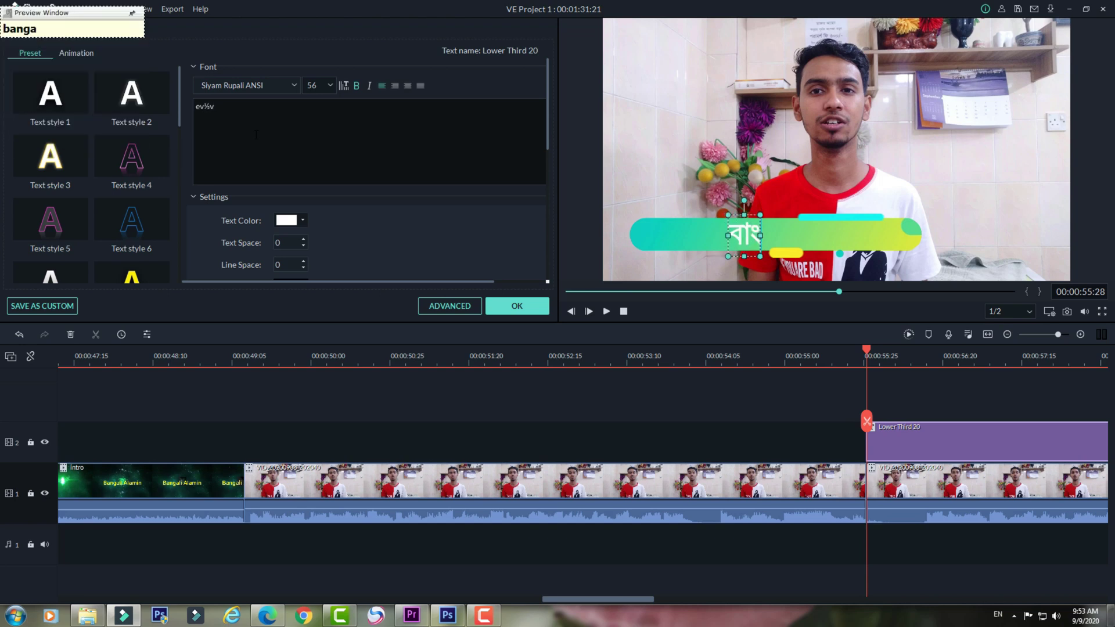
text(li al)
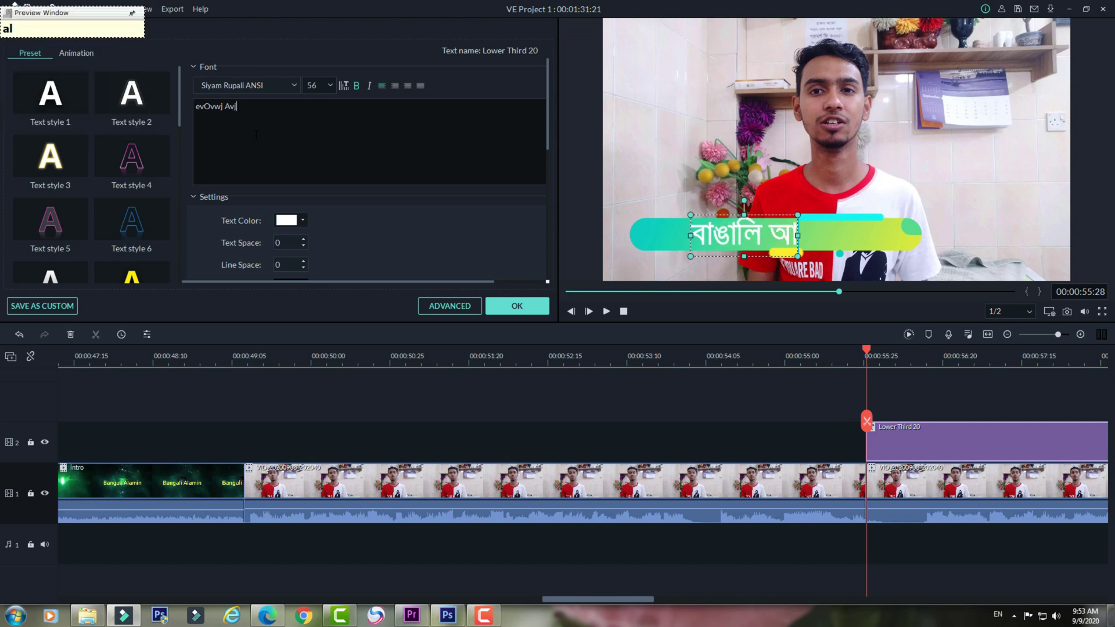
text(ami)
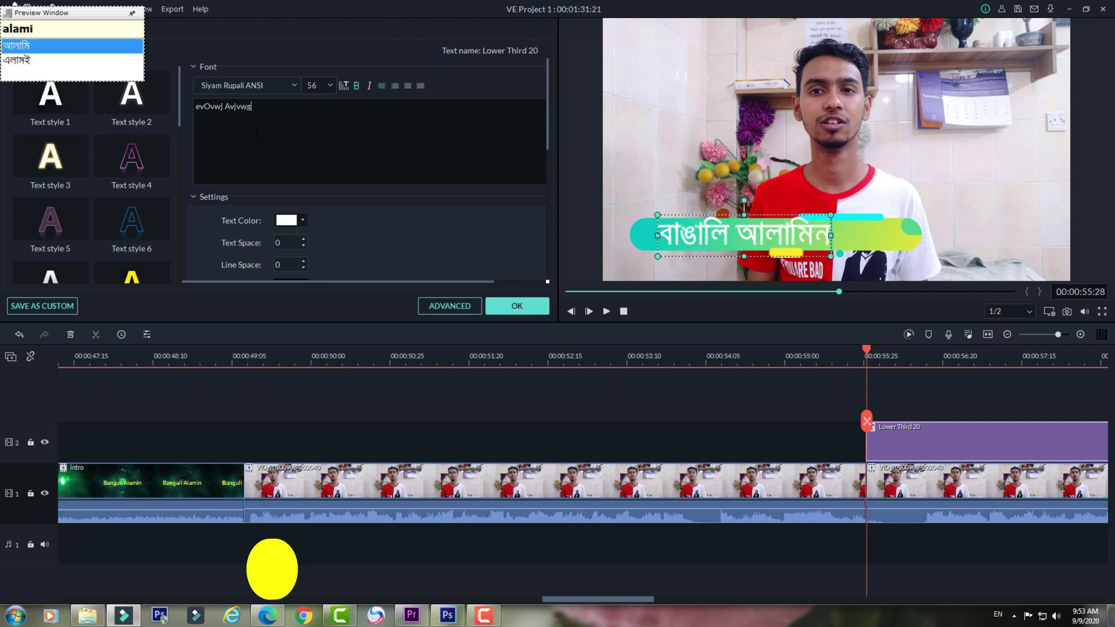
key(BackSpace)
key(BackSpace)
key(BackSpace)
key(BackSpace)
key(BackSpace)
key(BackSpace)
key(BackSpace)
key(BackSpace)
key(BackSpace)
key(BackSpace)
key(BackSpace)
key(BackSpace)
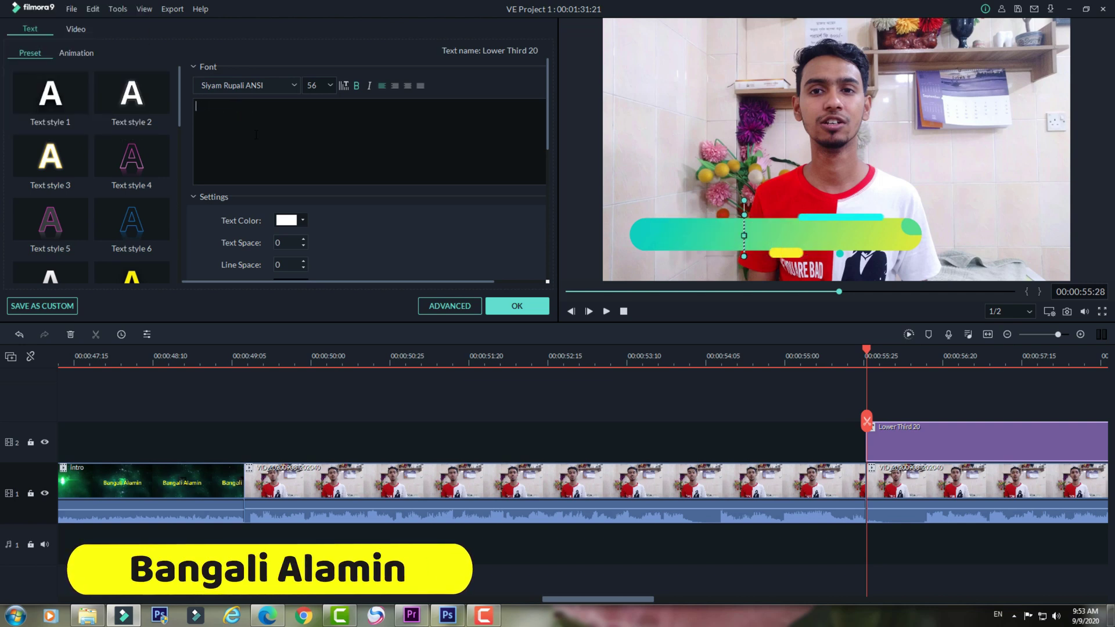
Step: Try "আমার ভালো আছি" as the title text and erase it again
text(amar)
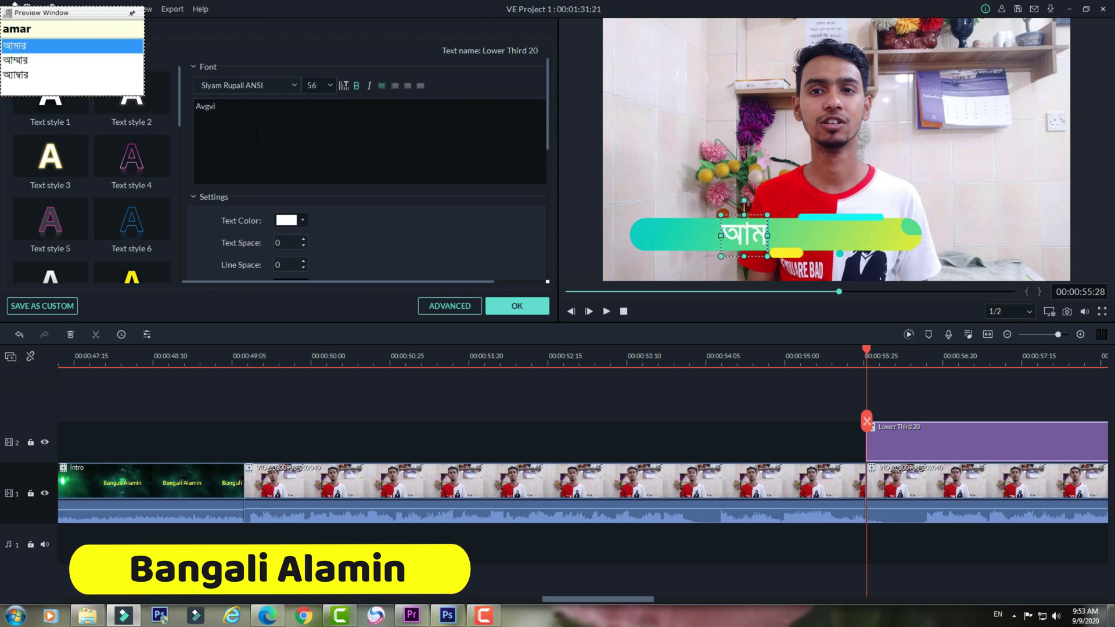
text( v)
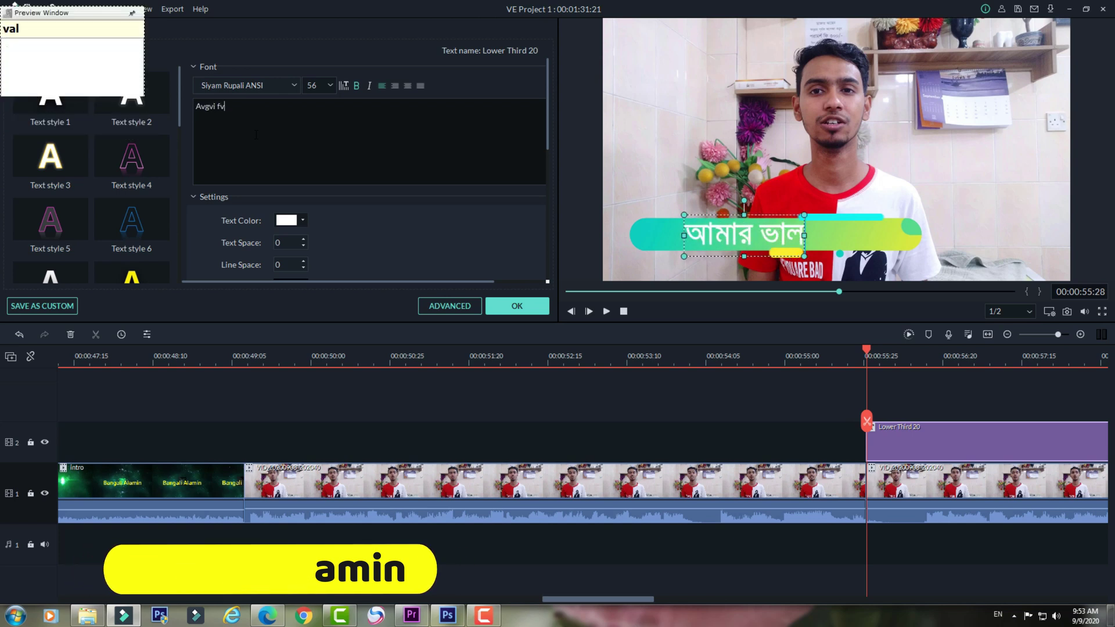
text(alo achi)
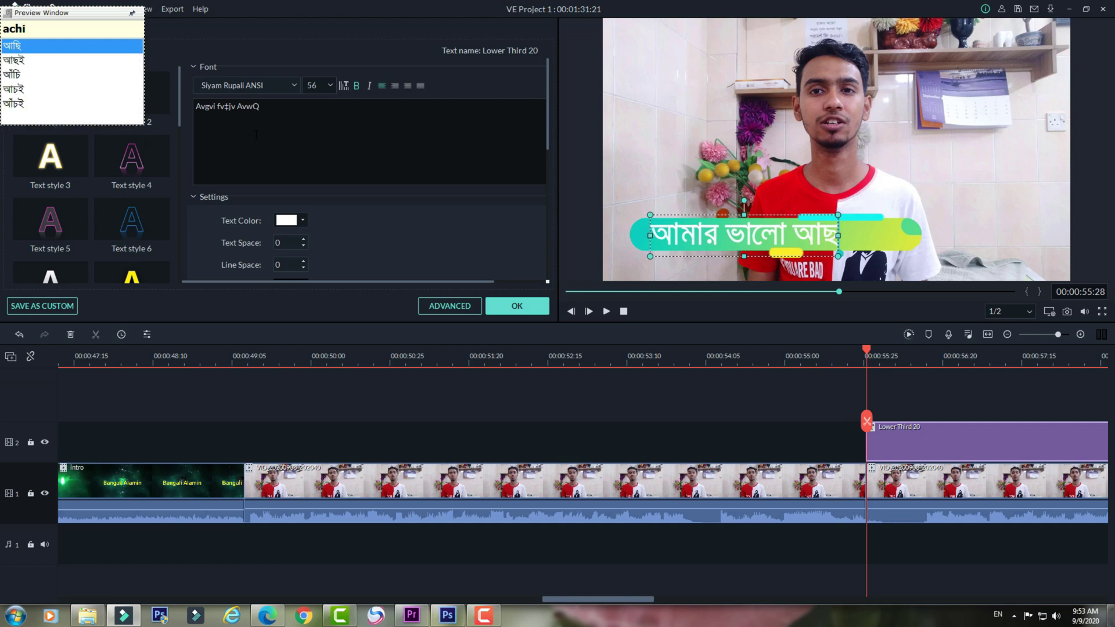
key(space)
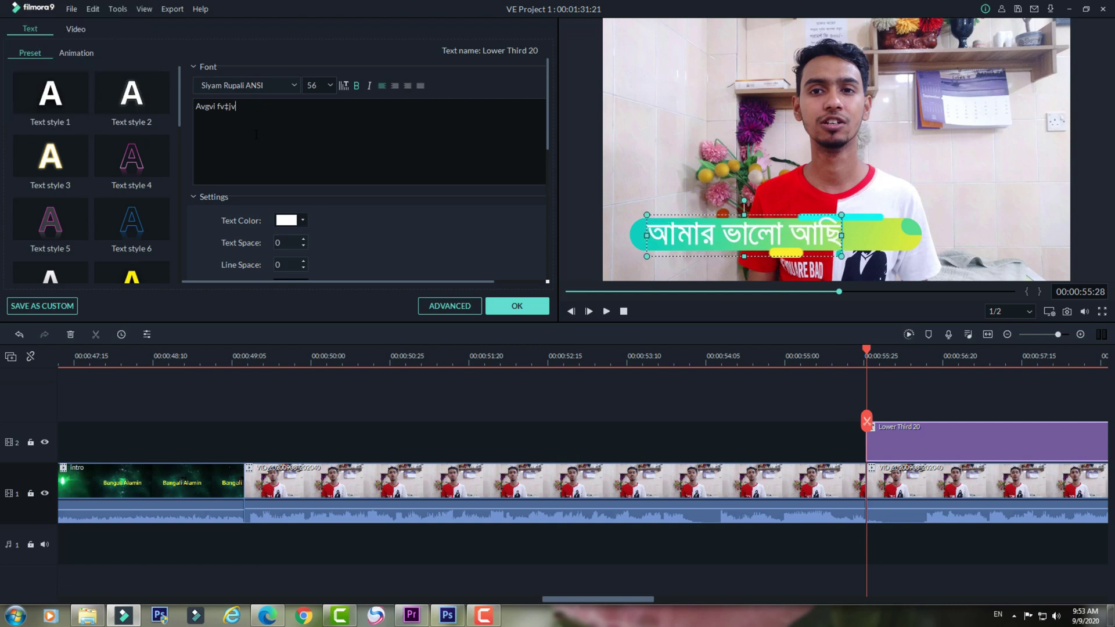
key(BackSpace)
key(BackSpace)
key(BackSpace)
key(BackSpace)
key(BackSpace)
key(BackSpace)
key(BackSpace)
key(BackSpace)
key(BackSpace)
key(BackSpace)
key(BackSpace)
Step: Enter a Bangla "My name is" sentence with the presenter's name as the Lower Third 20 title text
text(amar)
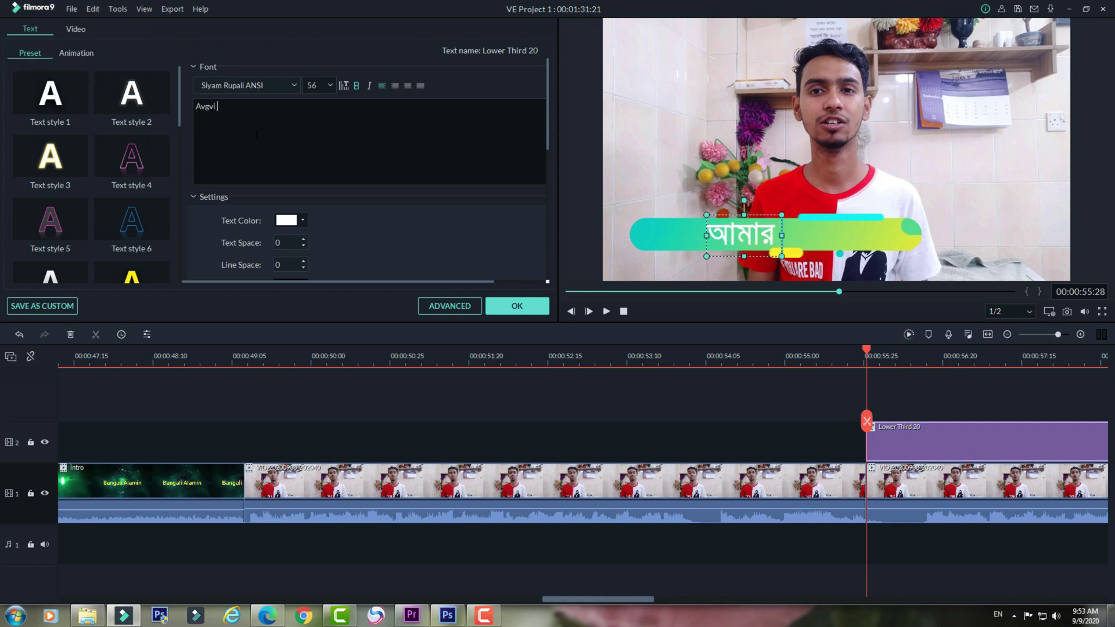
text( nam)
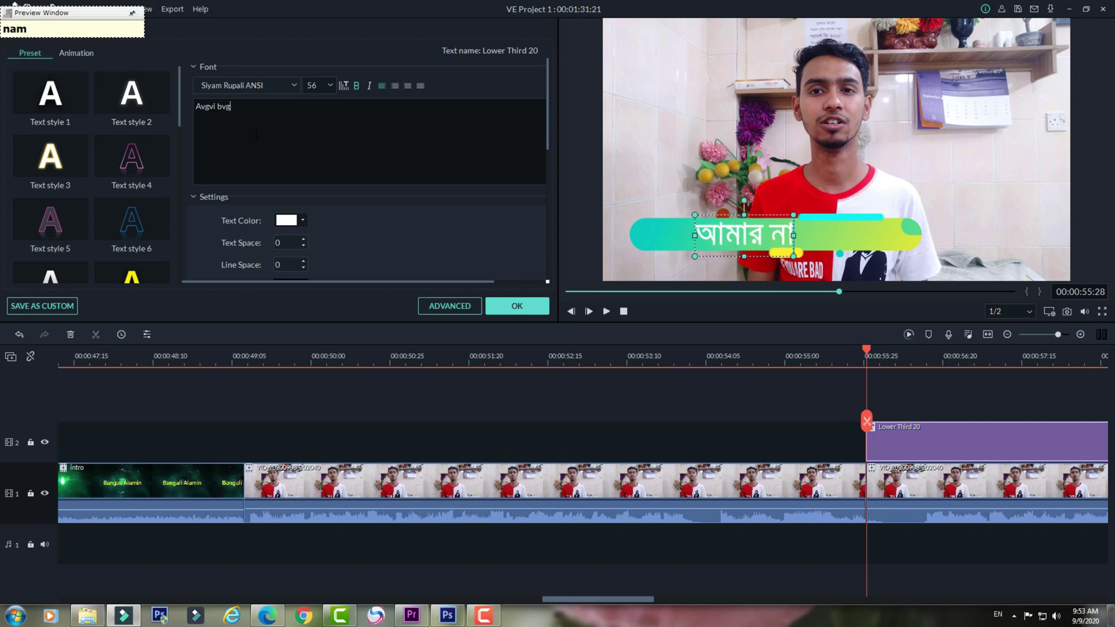
text( bang)
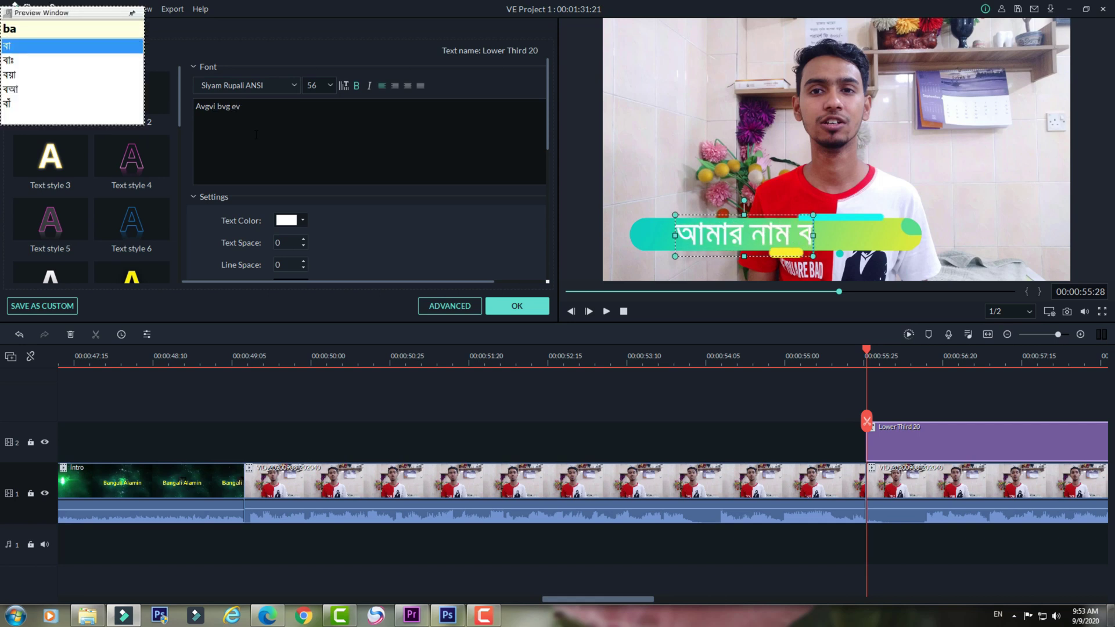
text(ali )
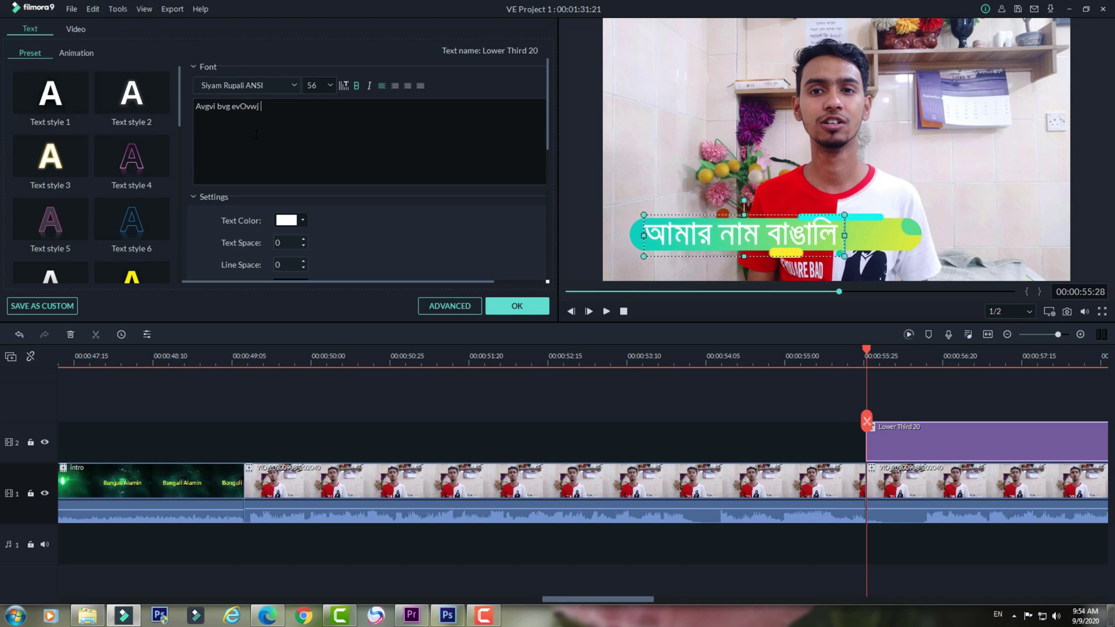
text(alami)
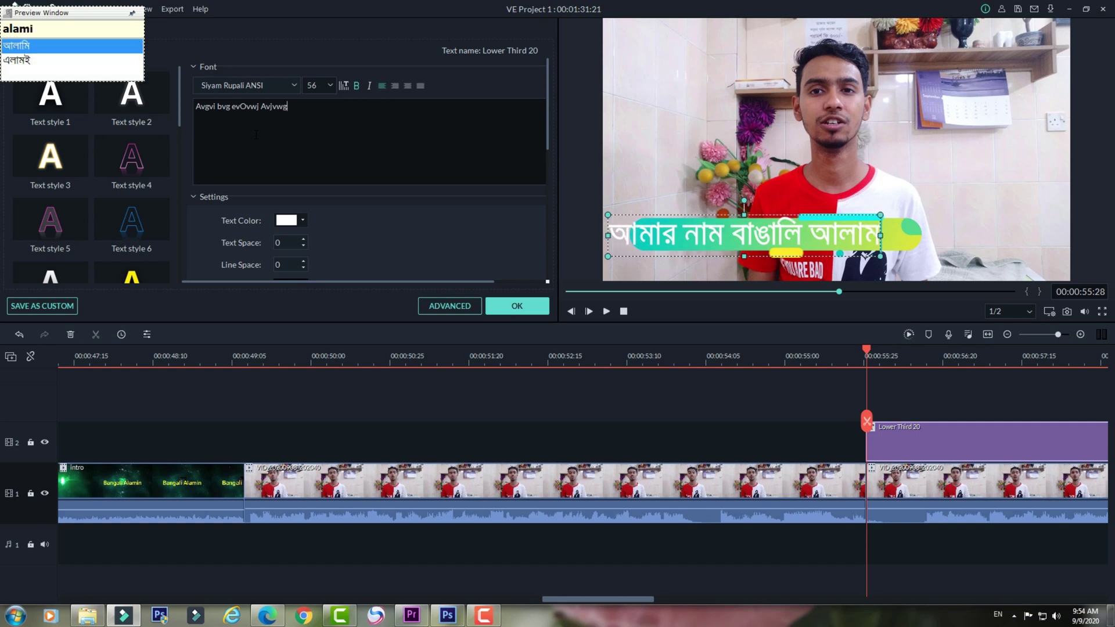
text(n)
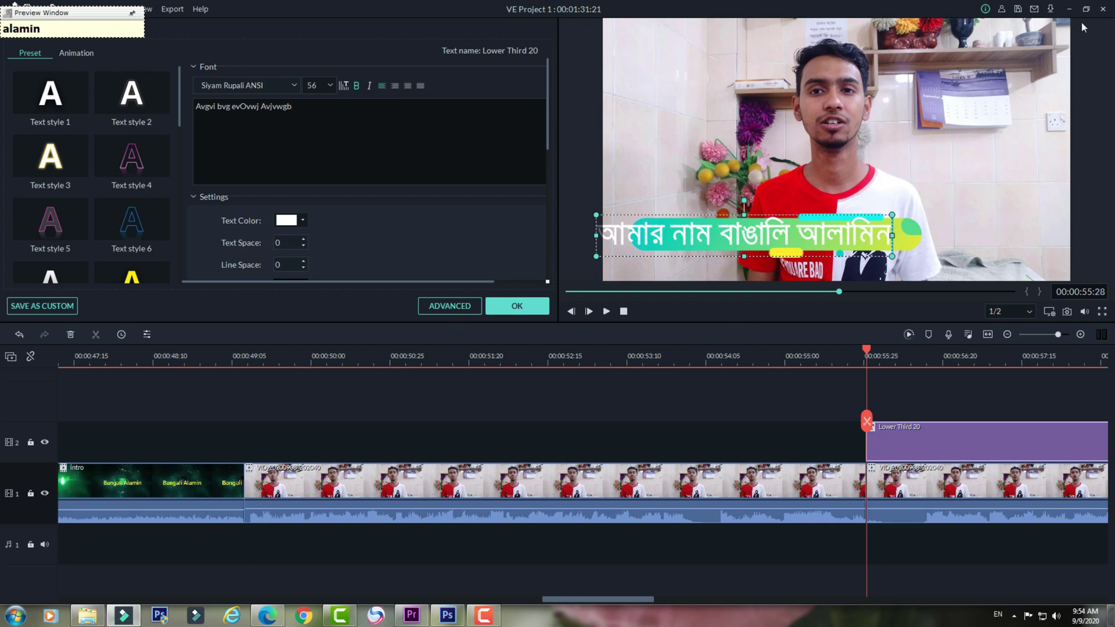
Step: Switch to Photoshop, start a text layer on the blank canvas and close the Premiere Pro crash dialog
click(1070, 10)
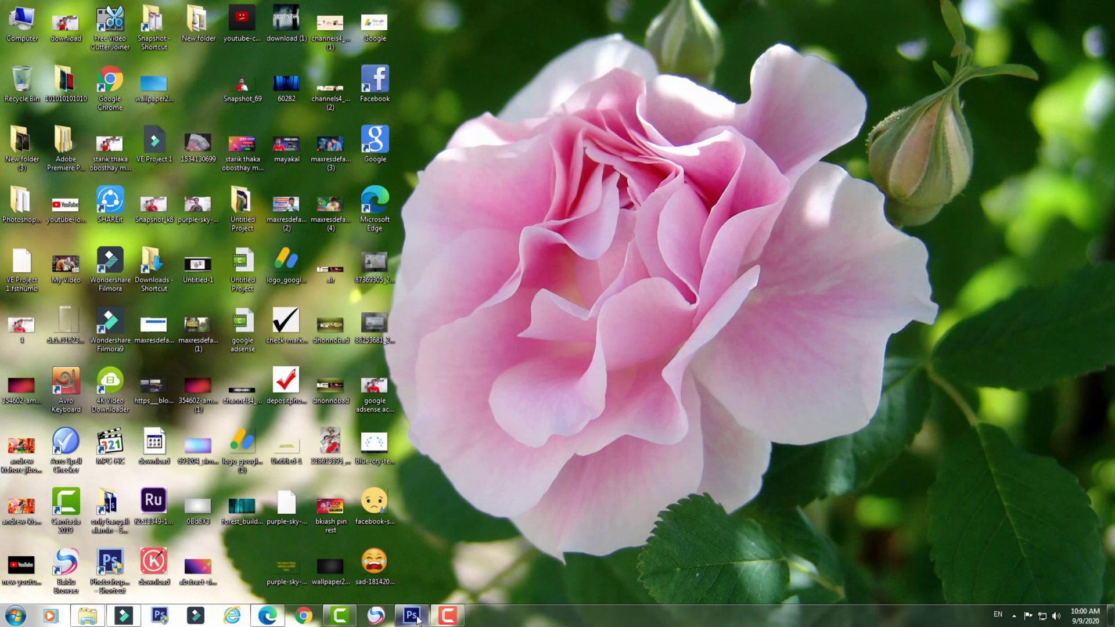
click(411, 616)
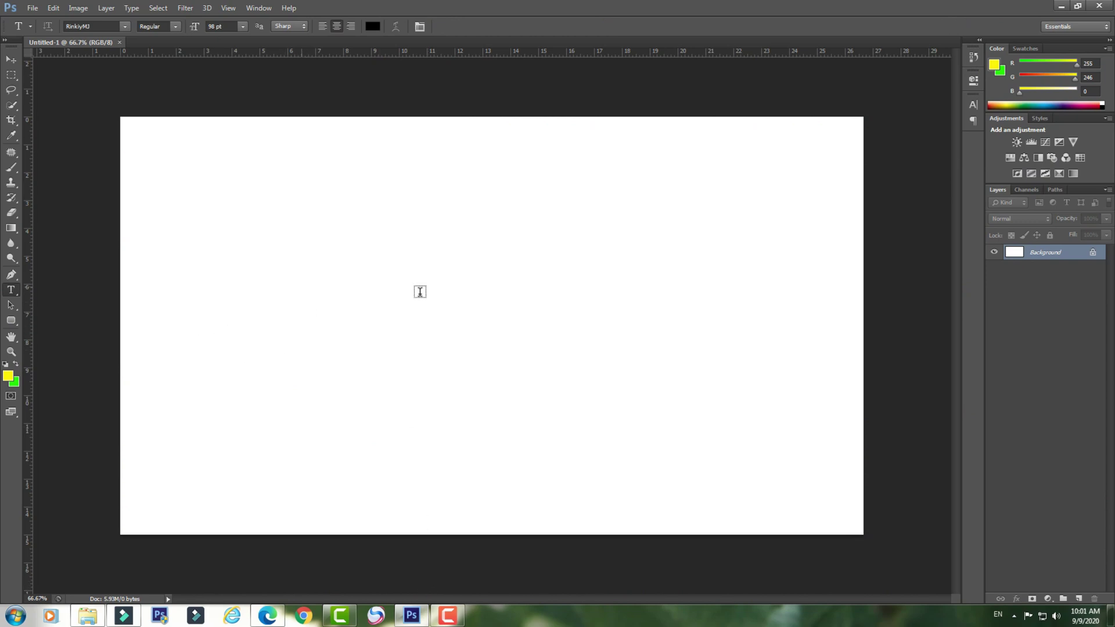
click(301, 286)
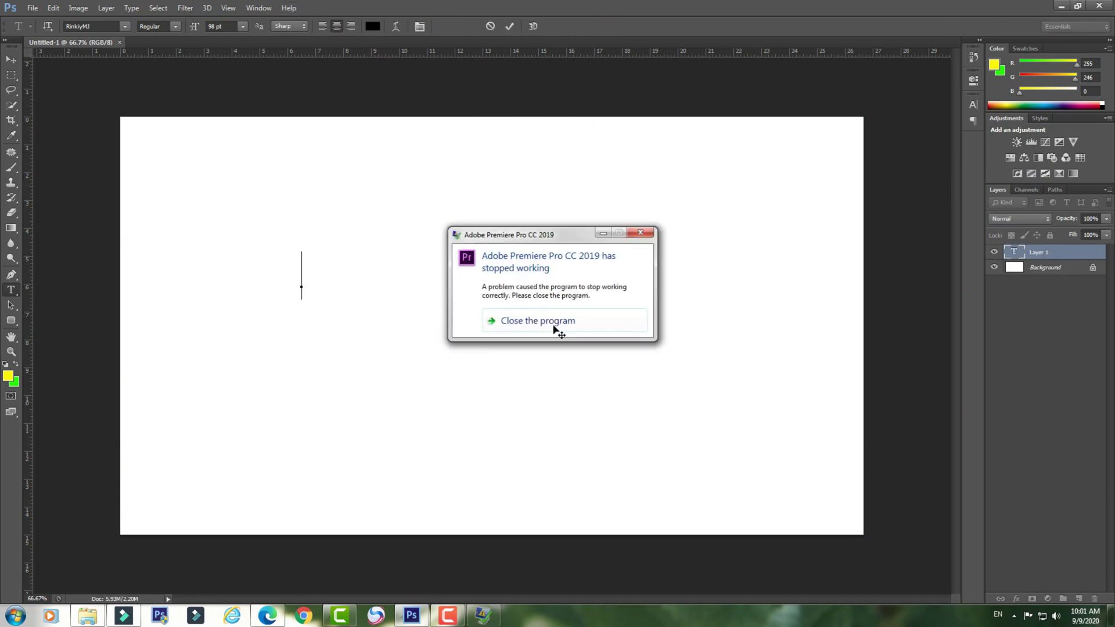
click(554, 324)
Step: Set the new text layer's font to Siyam Rupali ANSI
click(99, 25)
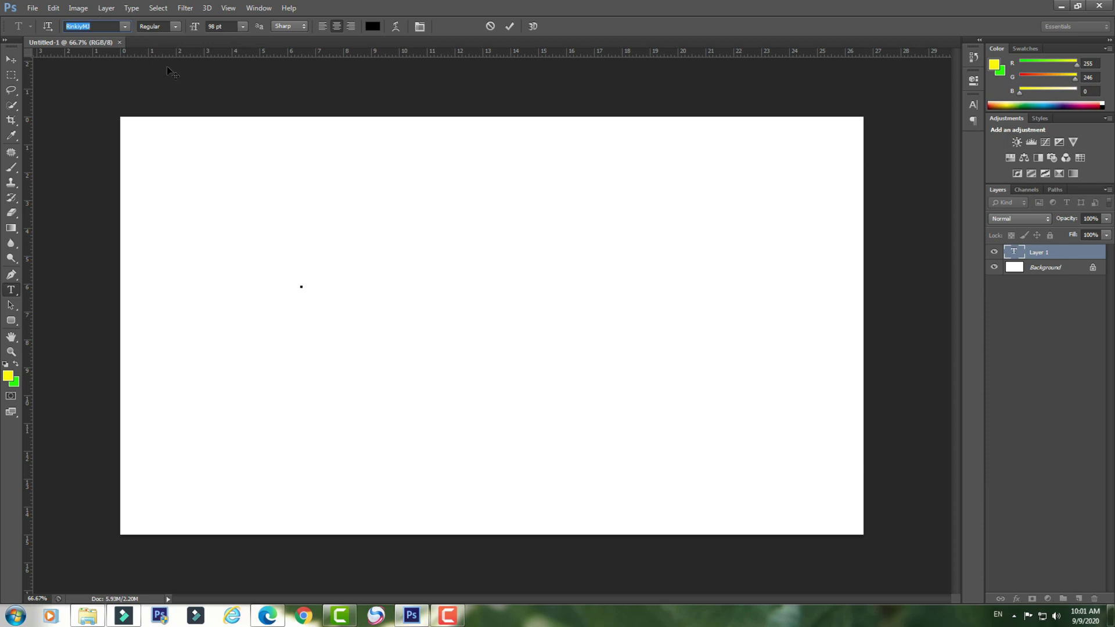
text(Sagar)
key(Return)
text(Siyam Rupali)
key(Return)
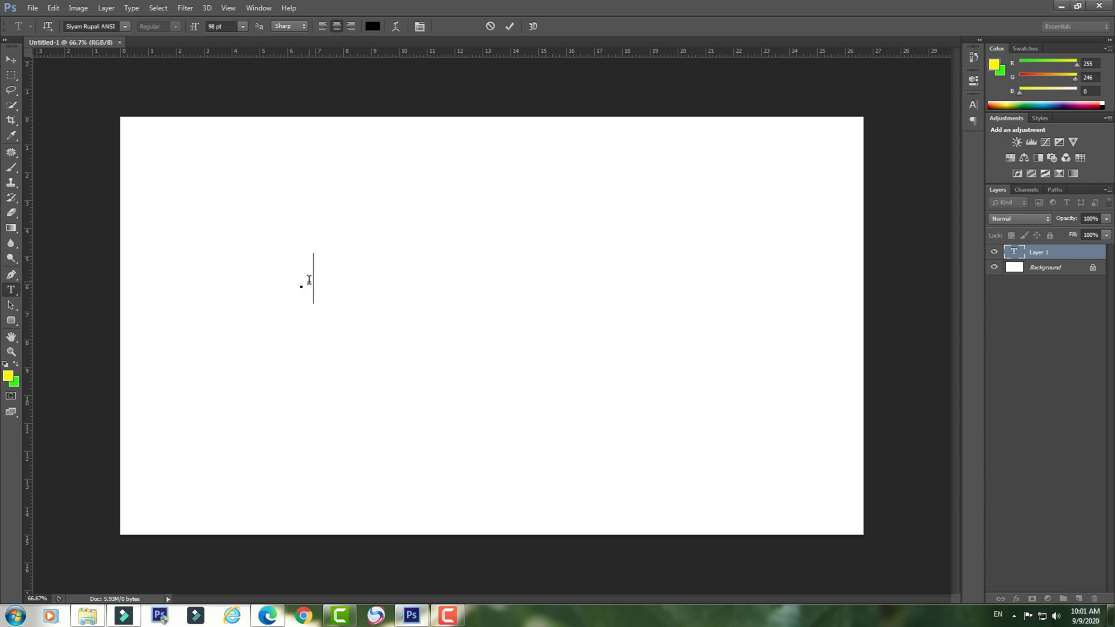
Step: Write the Bangla "My name is" sentence with the presenter's name in the text layer
text(ধ)
key(BackSpace)
text(amar)
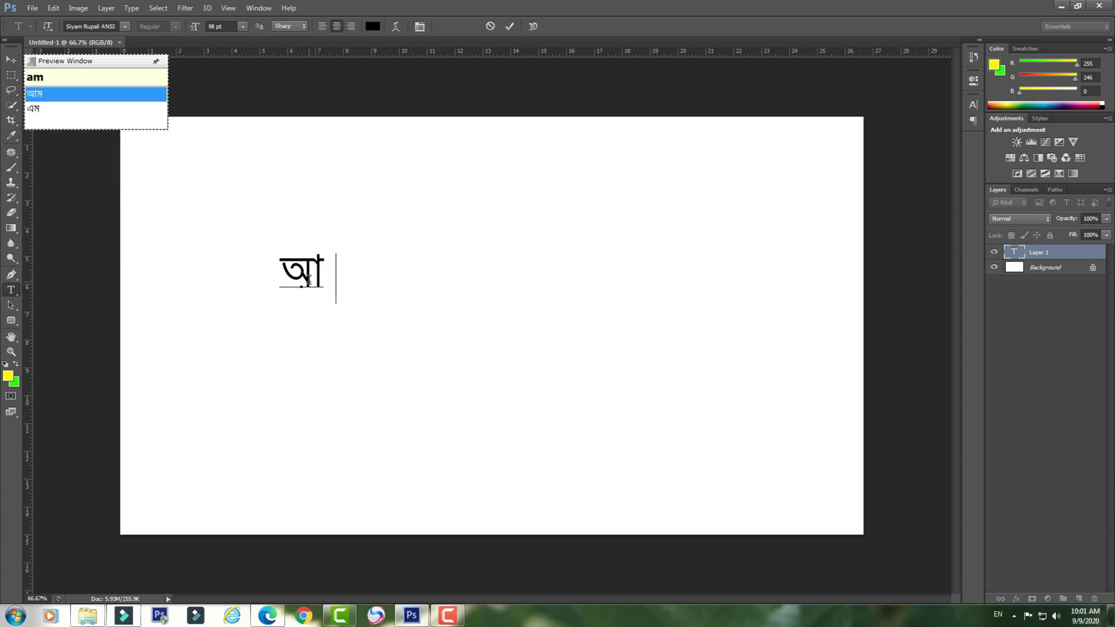
text( nam ba)
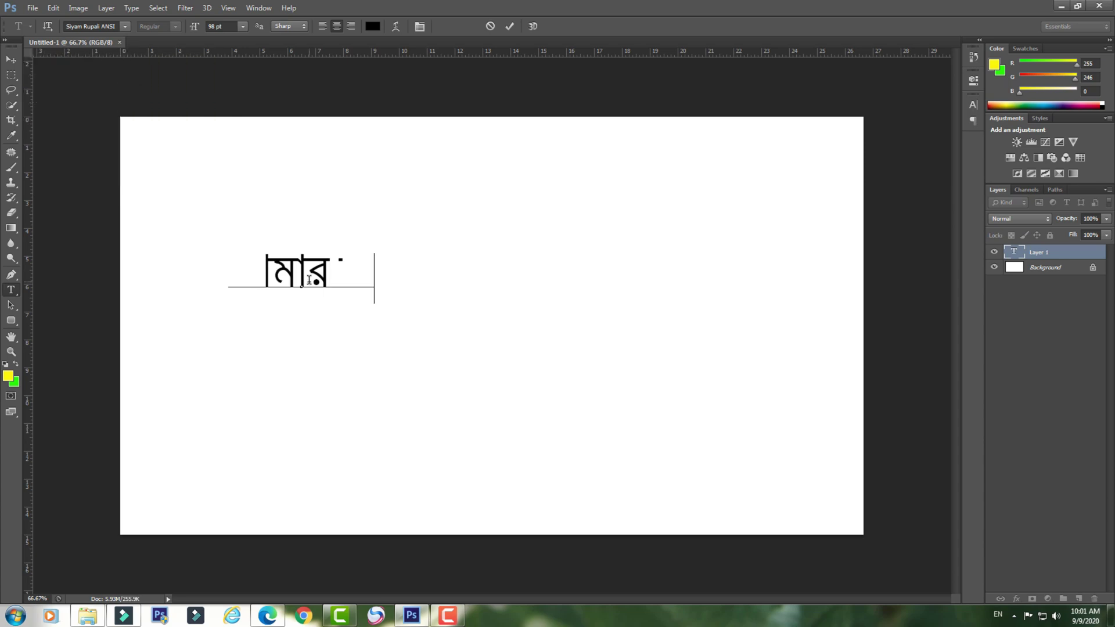
text(nga)
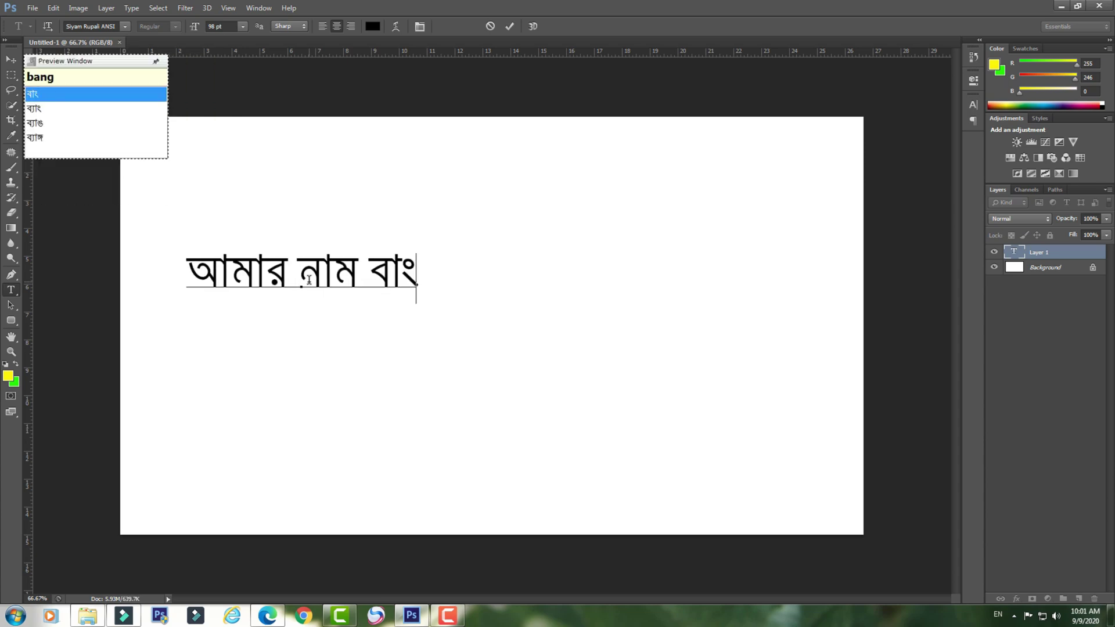
text(li )
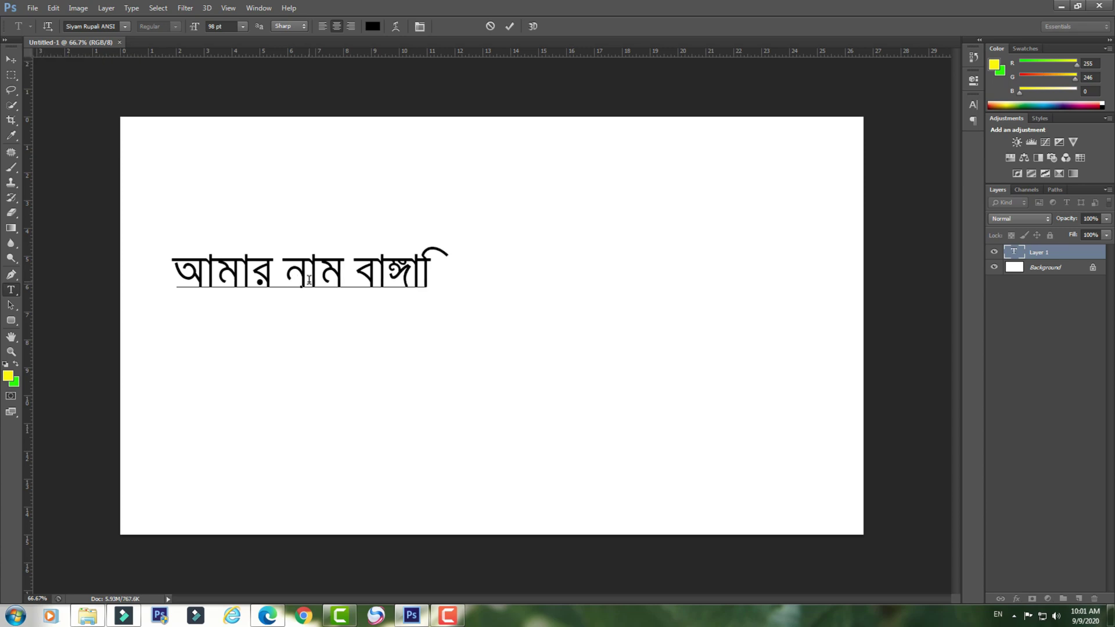
text(li a)
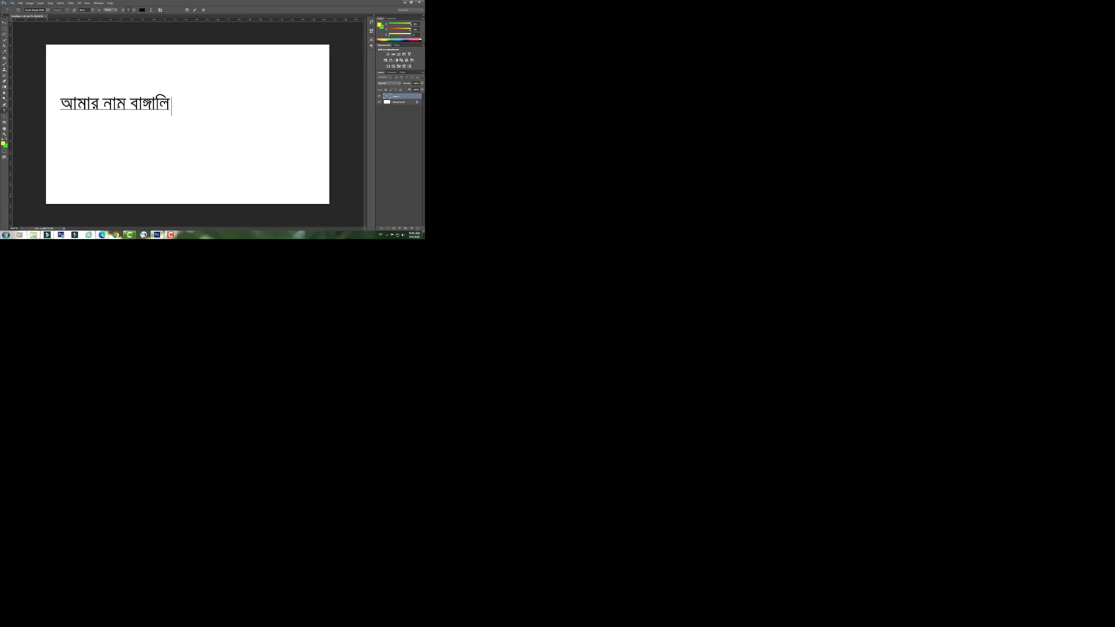
text(lamin)
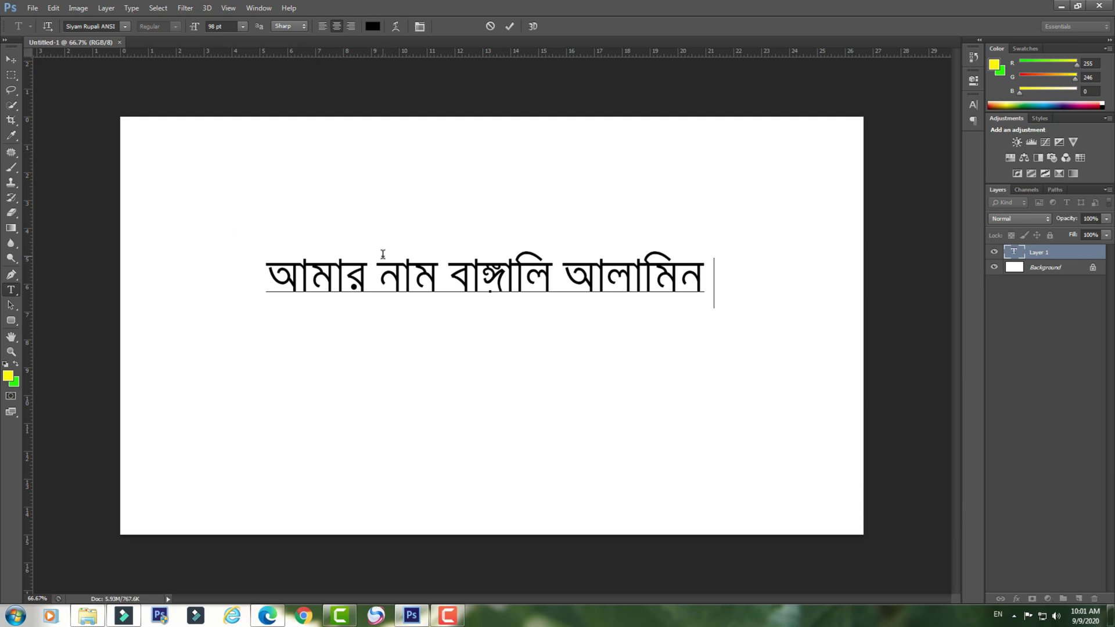
Step: Set the font of the whole Bangla sentence to RinkiyMJ
key(ctrl+a)
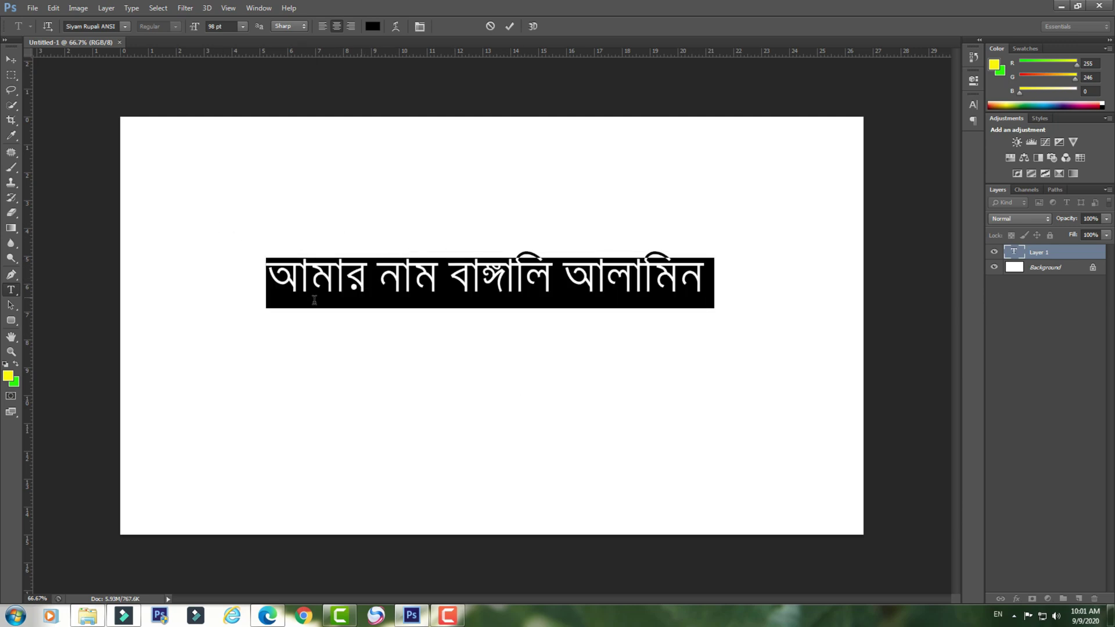
drag(282, 274, 724, 274)
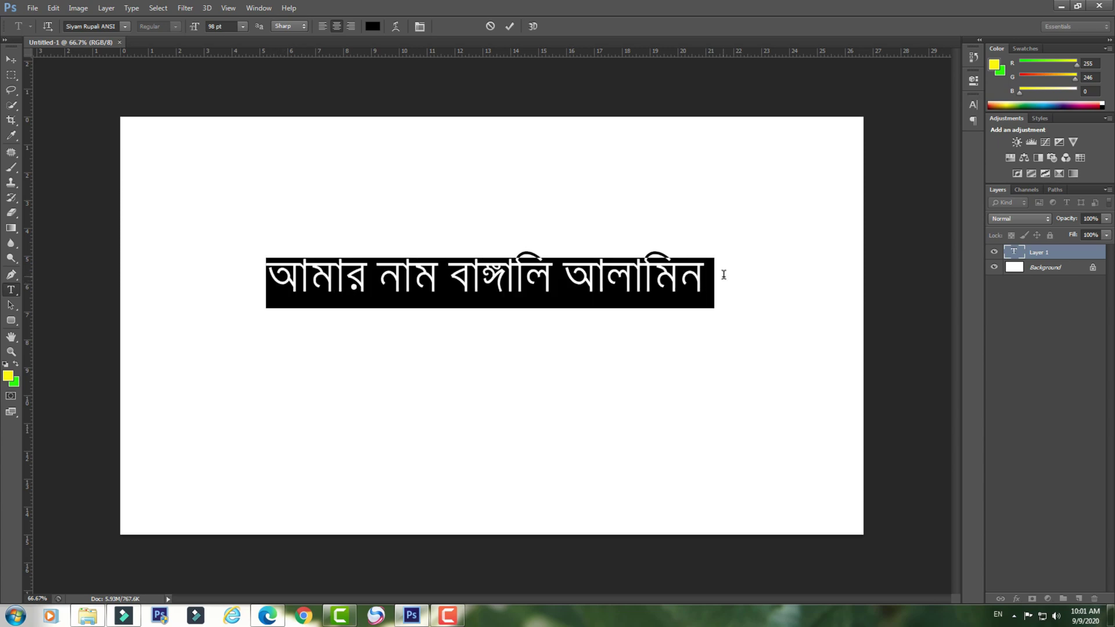
click(125, 26)
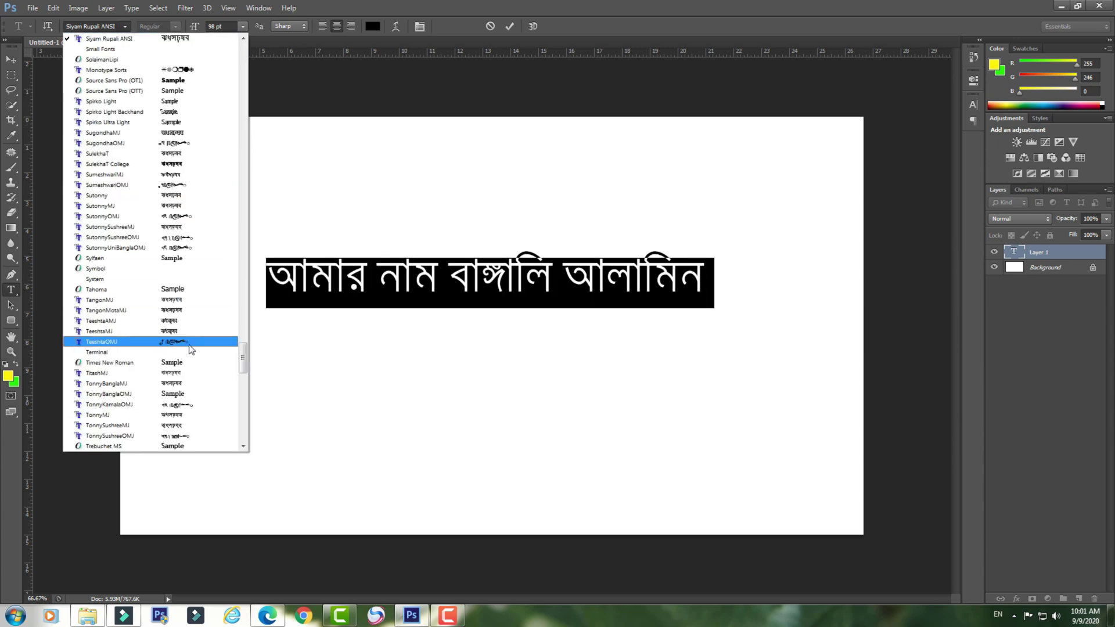
drag(246, 350, 246, 253)
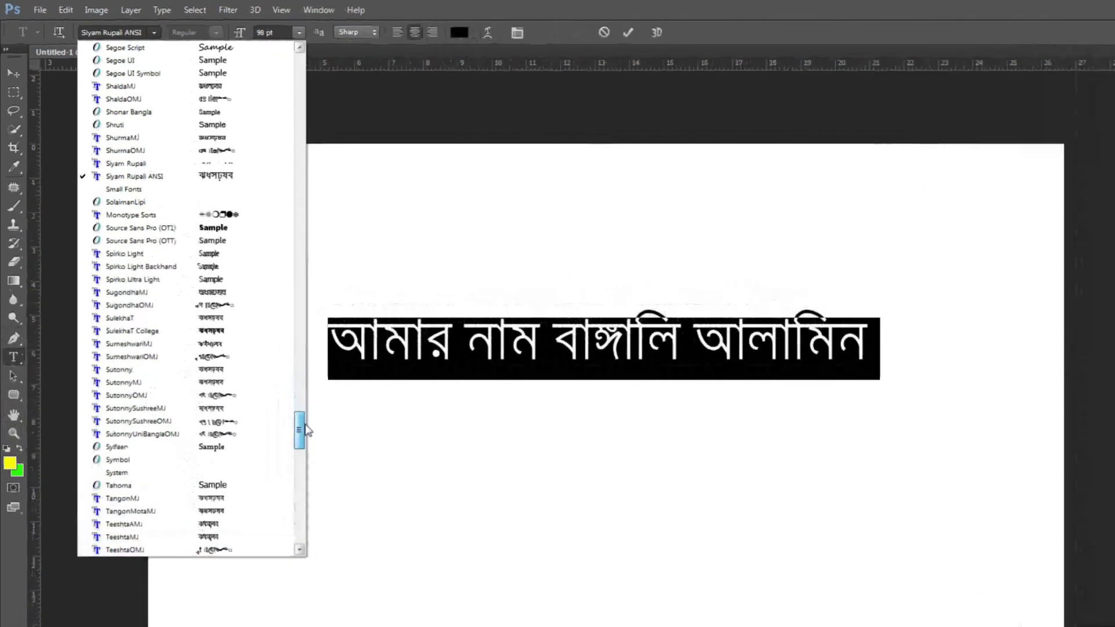
scroll(406, 349, up, 8)
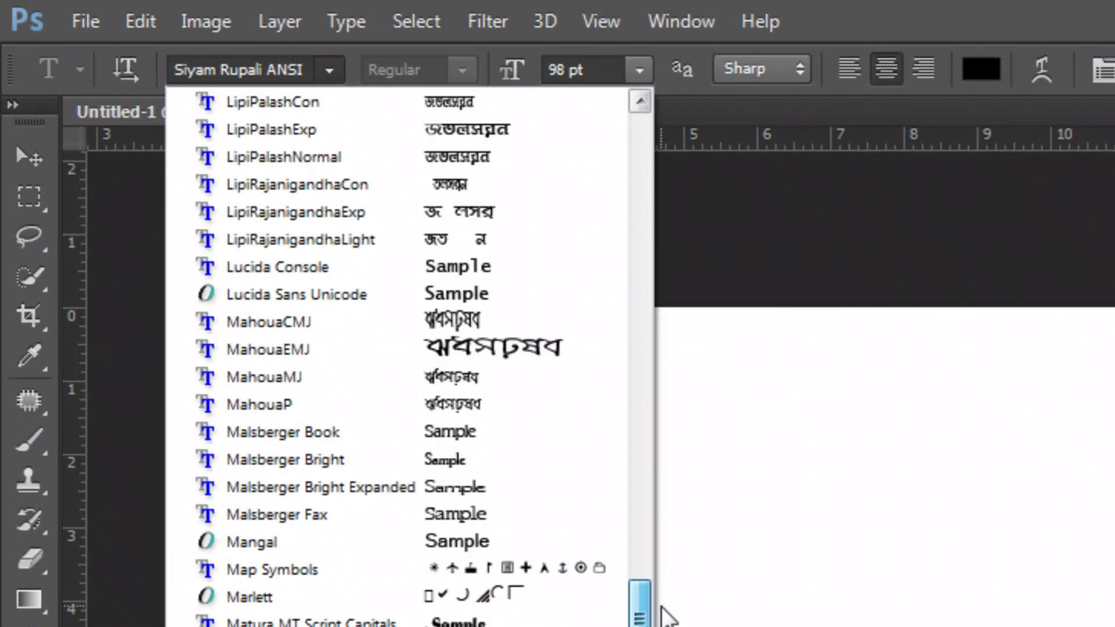
click(268, 55)
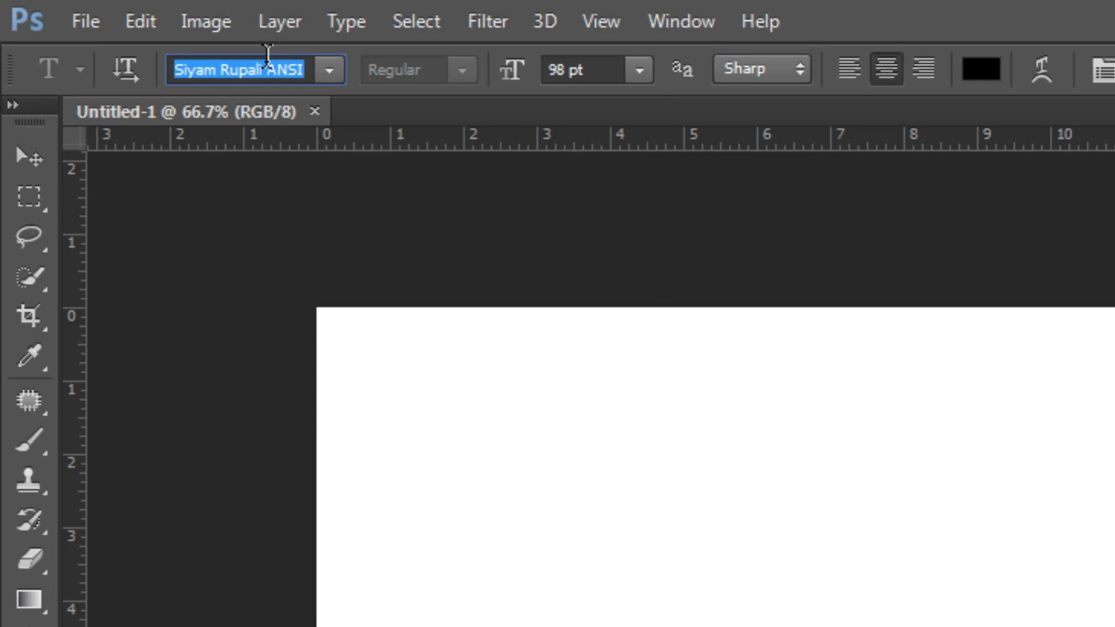
text(RinkiyKamalaOMJ)
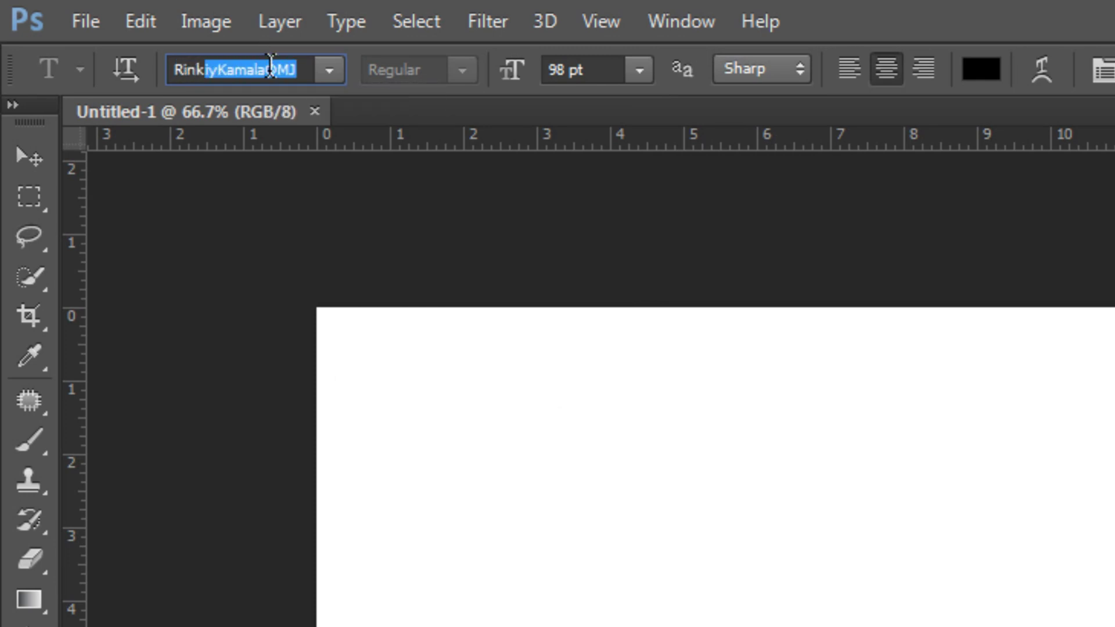
click(325, 71)
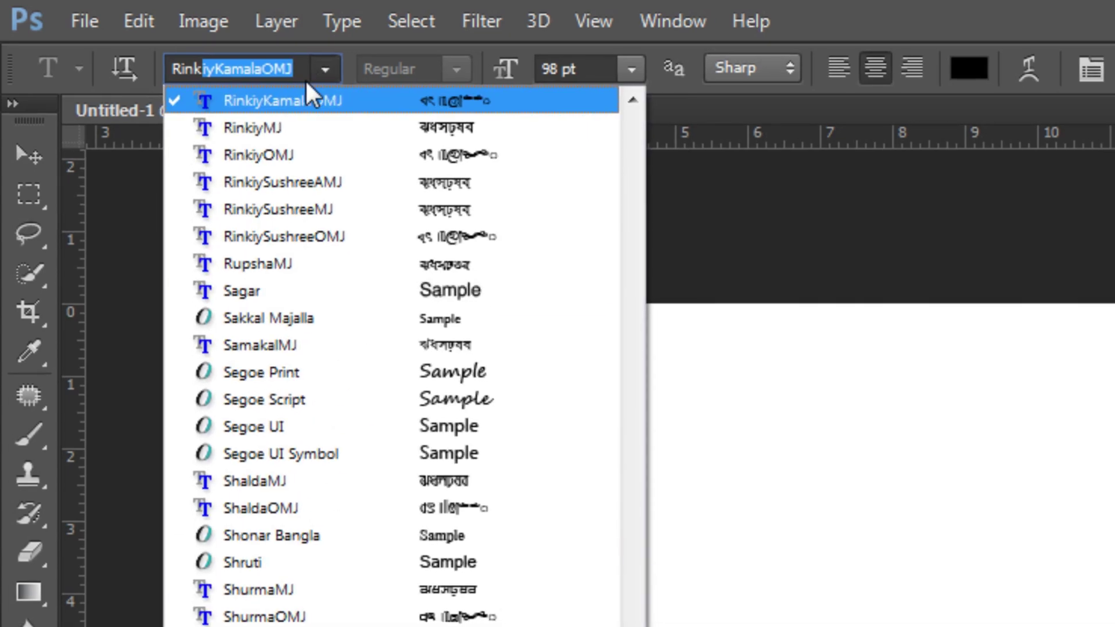
key(Down)
key(Return)
click(500, 283)
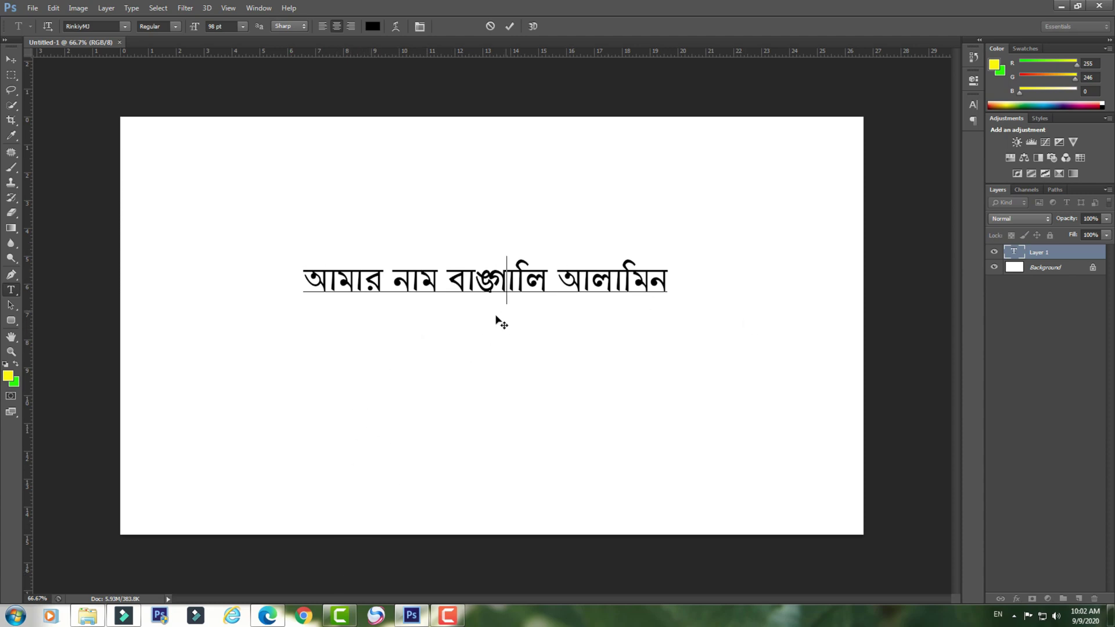
Step: Switch to Microsoft Edge and try writing "আমার" in the Google search box with Avro's ANSI output
click(270, 619)
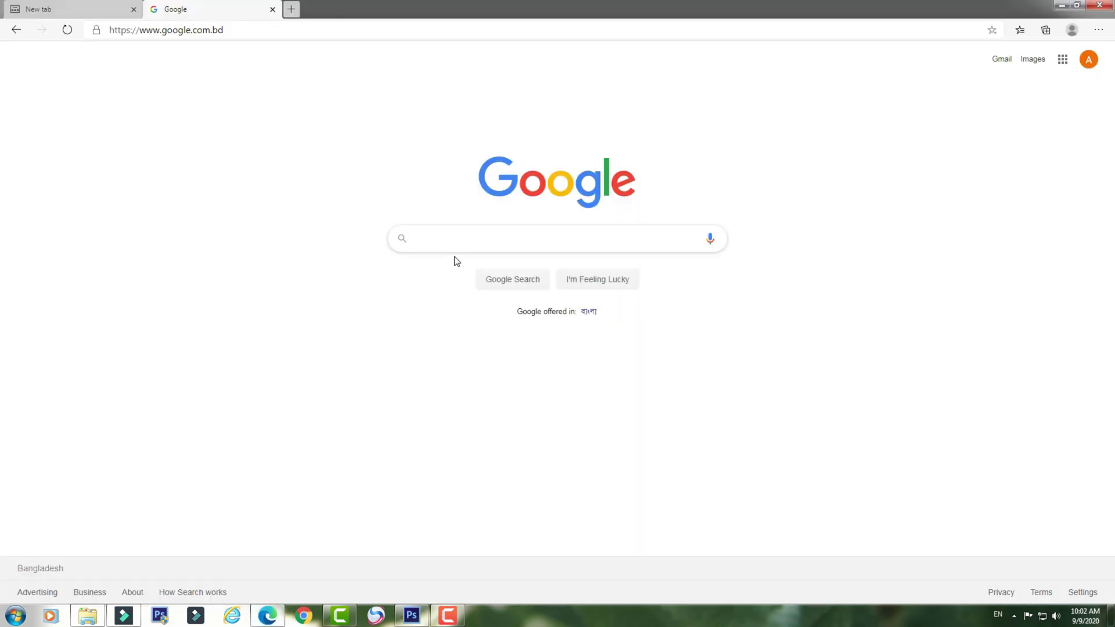
click(403, 237)
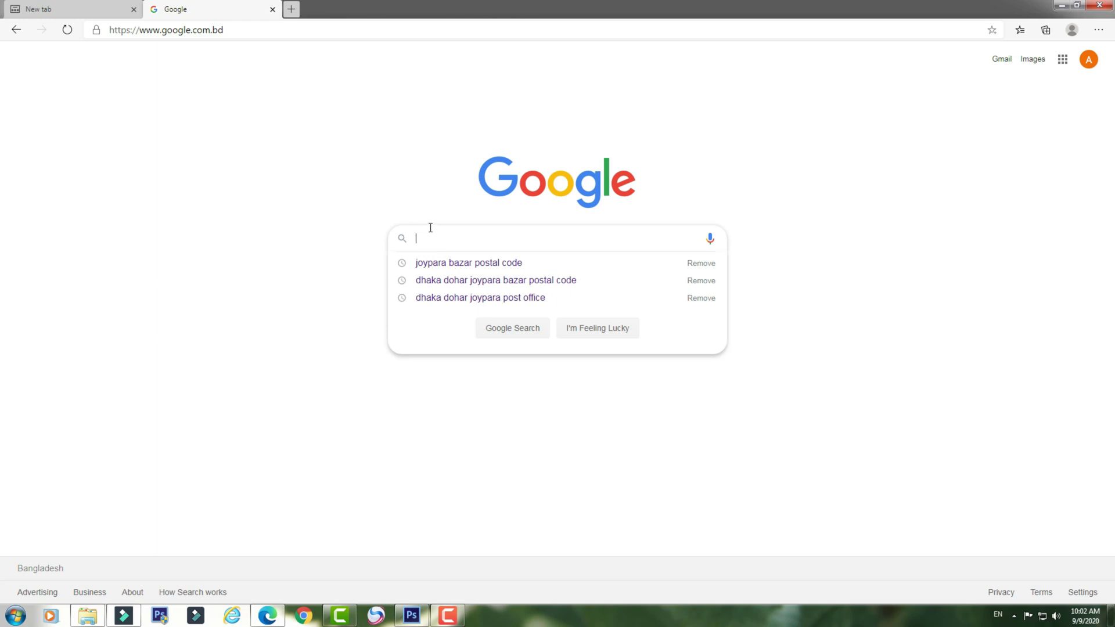
text(n)
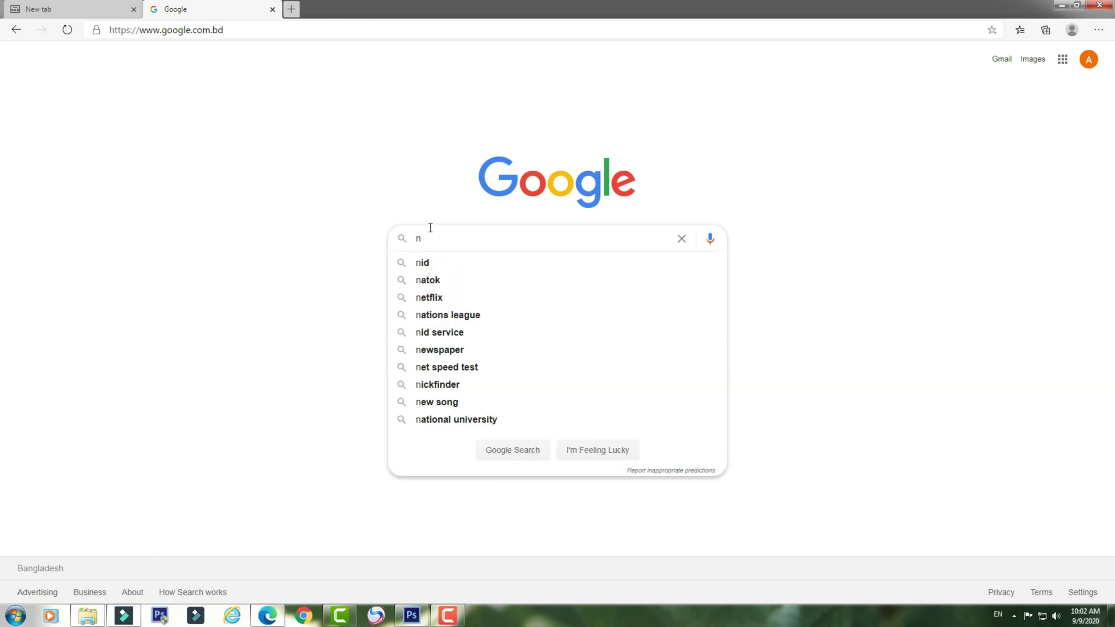
key(BackSpace)
text(Av)
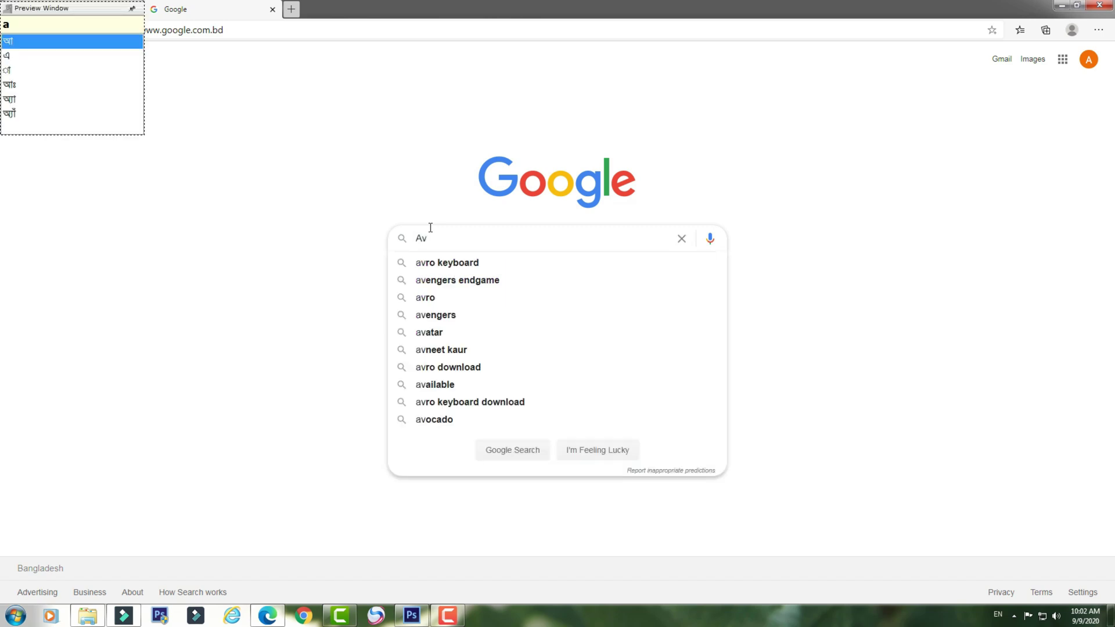
text(gvi)
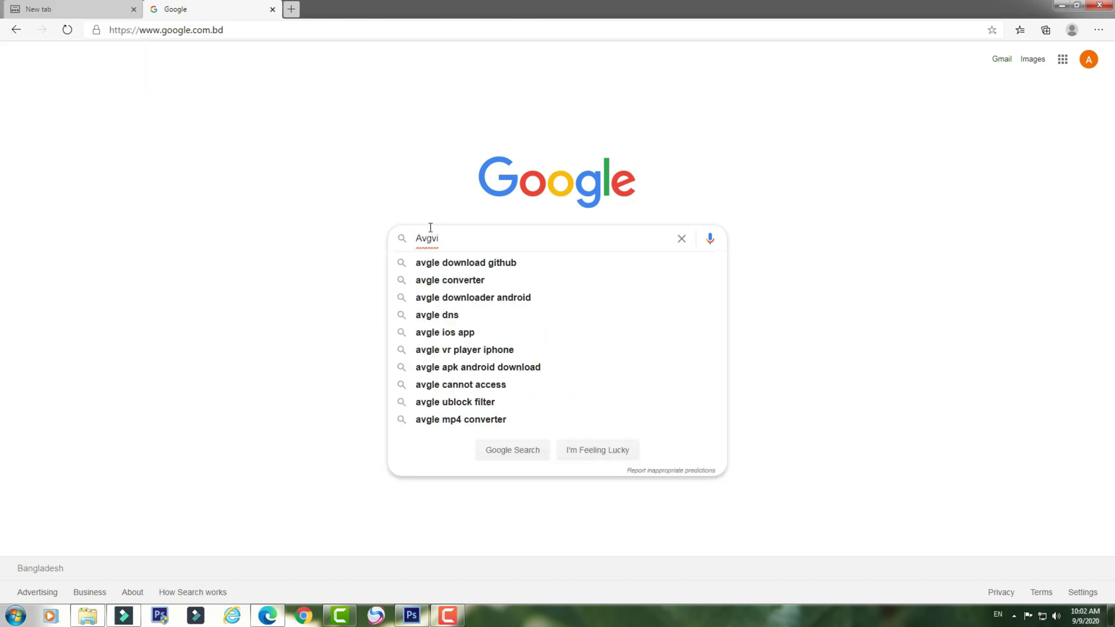
Step: Set Avro Keyboard's output to Unicode (Recommended)
click(1014, 615)
right_click(1034, 559)
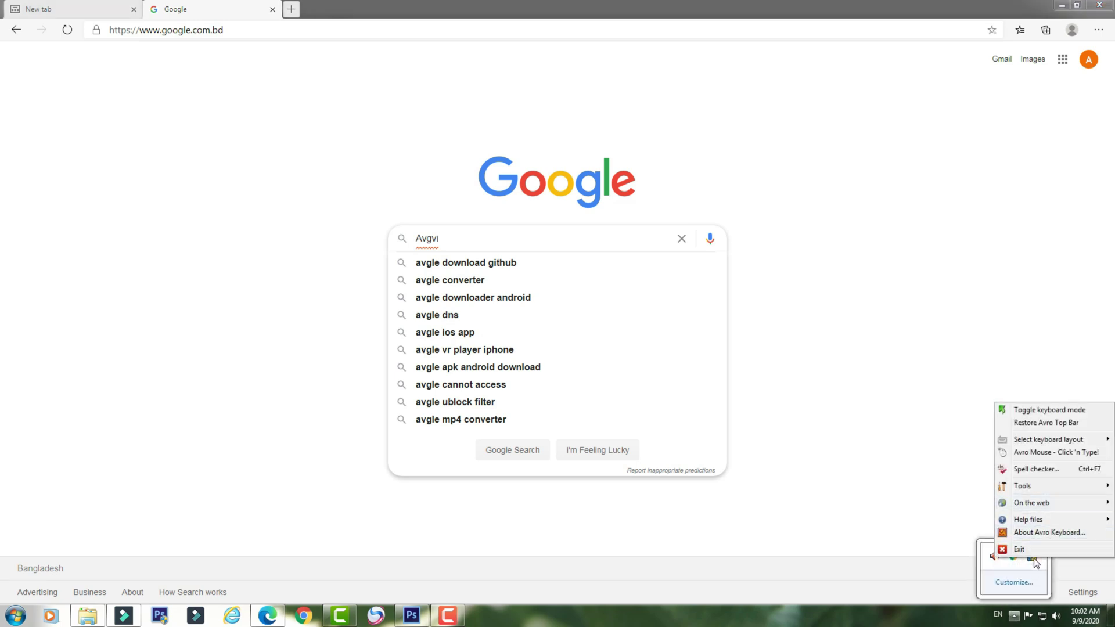
mouse_move(1022, 486)
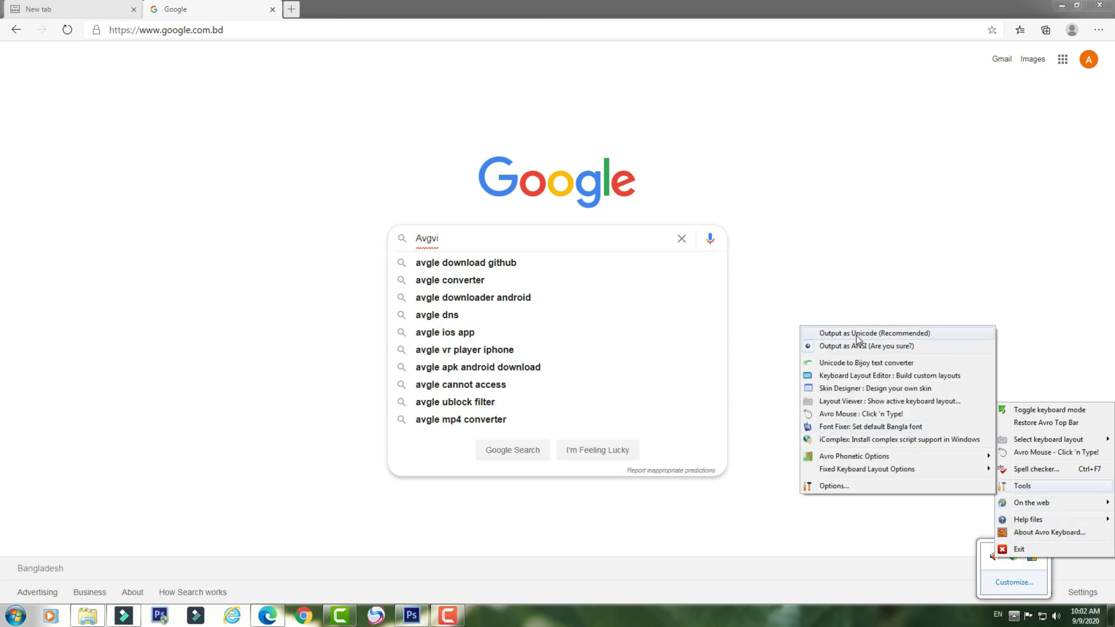
click(873, 333)
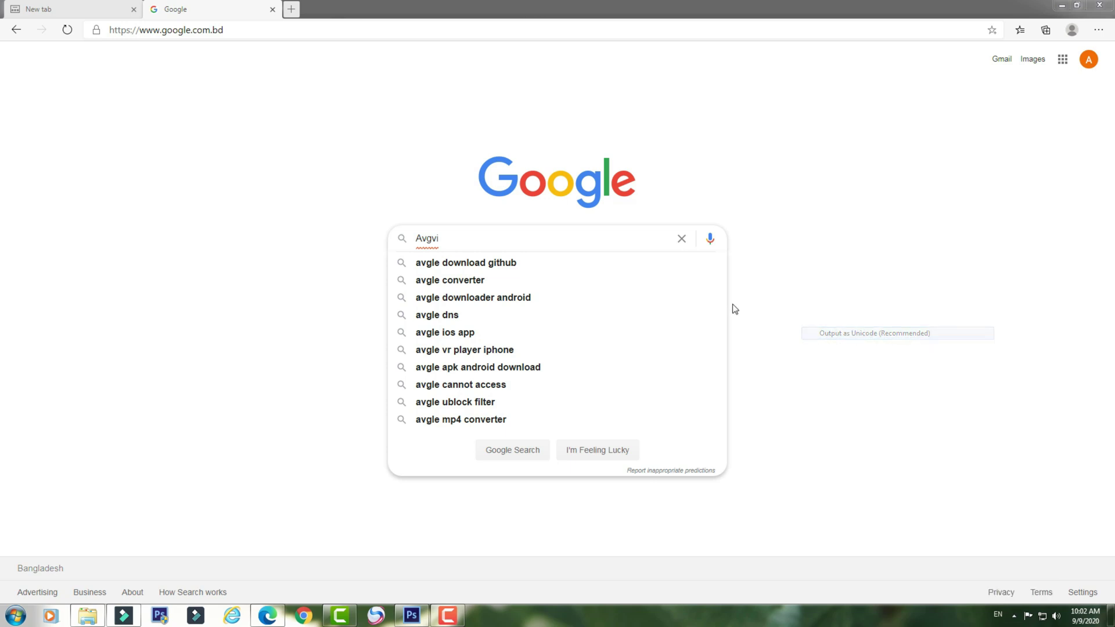
Step: Replace the garbled search text with "আমার" as a Unicode test and erase it again
double_click(465, 239)
key(BackSpace)
text(a)
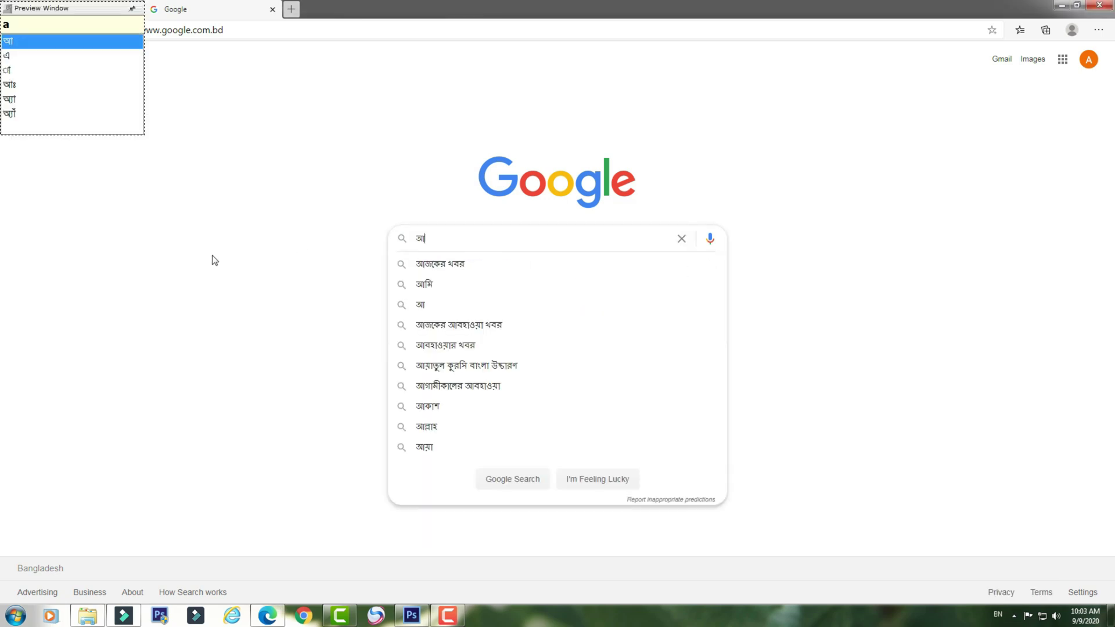
text(mar h)
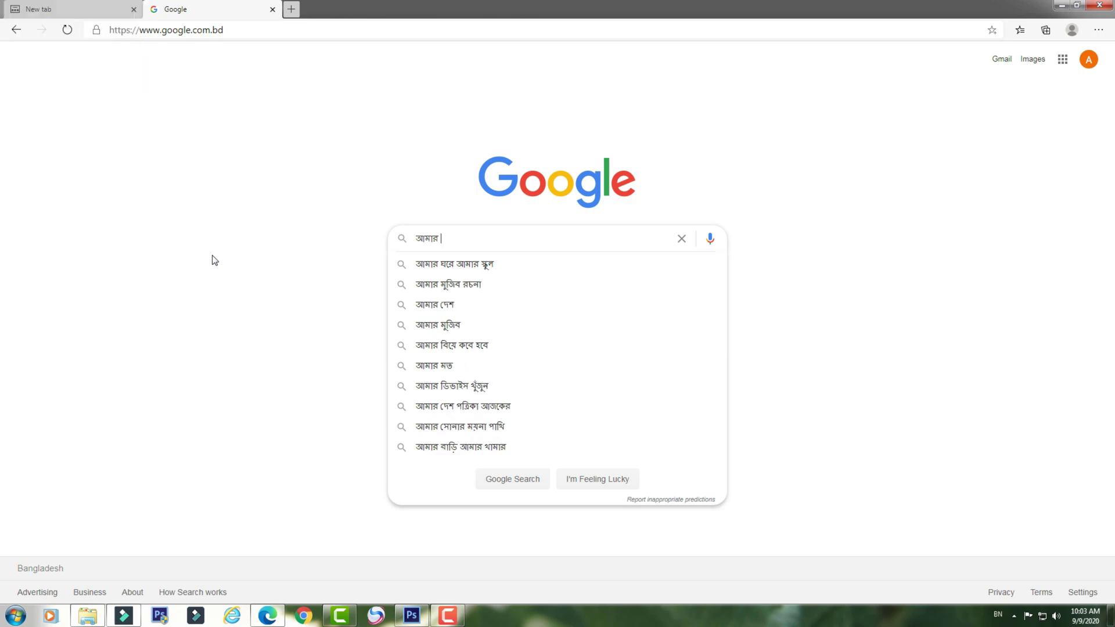
text(h)
key(BackSpace)
key(BackSpace)
key(BackSpace)
key(BackSpace)
key(BackSpace)
key(BackSpace)
key(BackSpace)
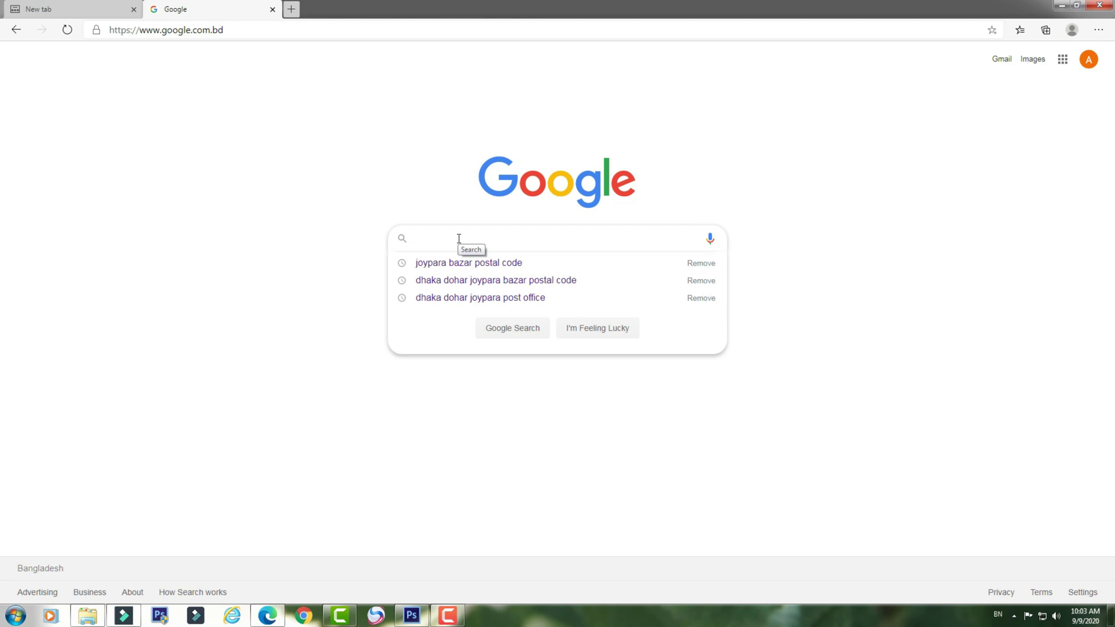
Step: Return to Photoshop and open Avro Keyboard's output format options
click(1061, 5)
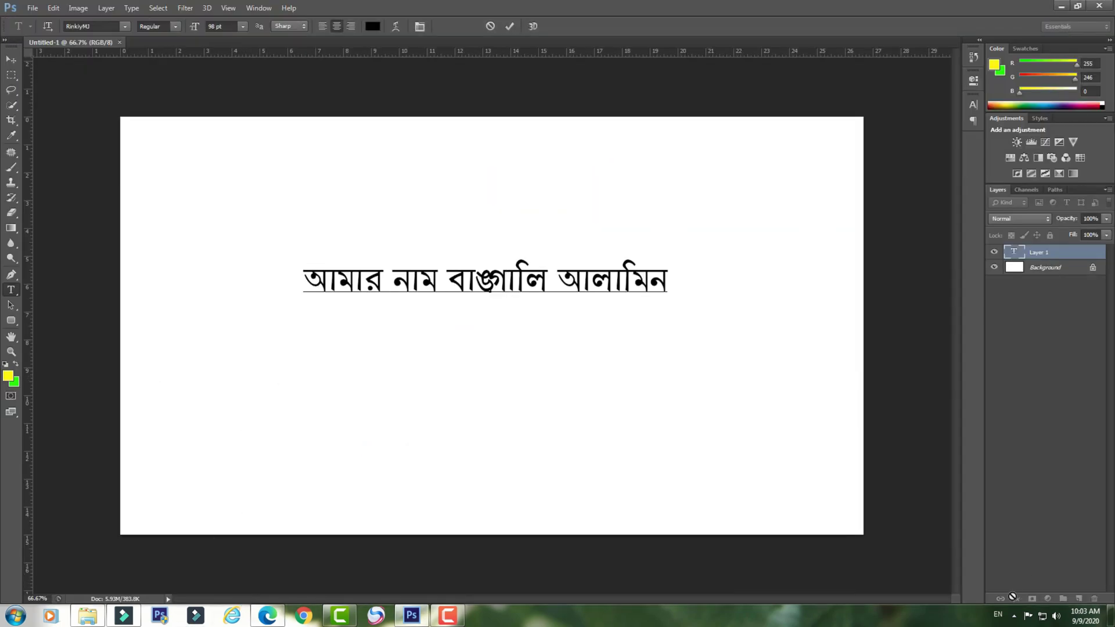
click(1014, 615)
right_click(1033, 557)
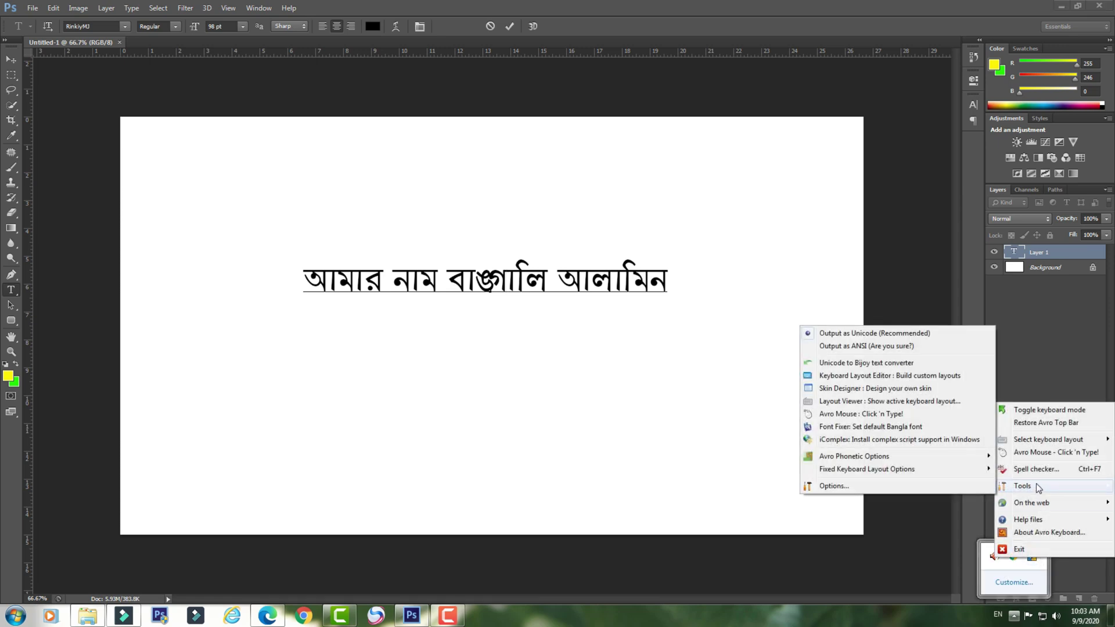